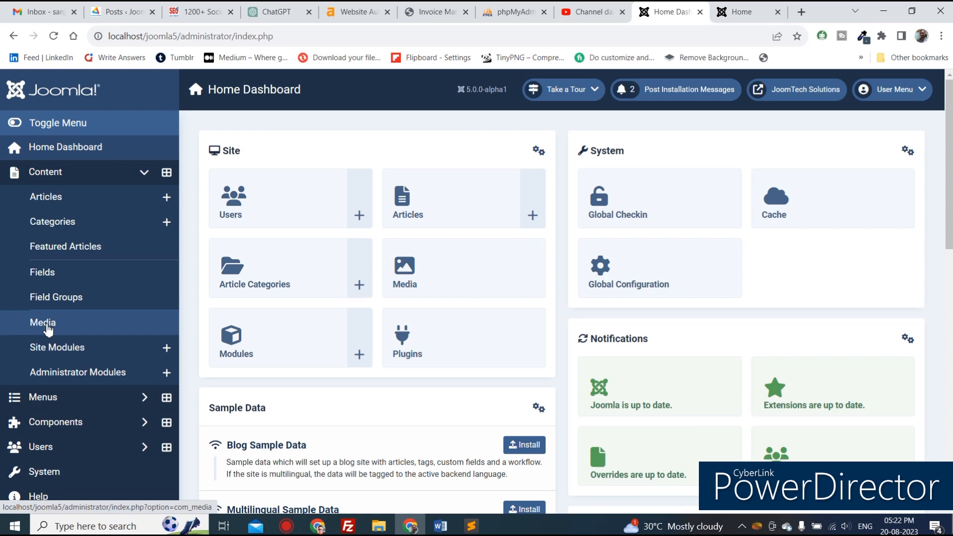
Open the media manager showing the site's local images
left_click(48, 327)
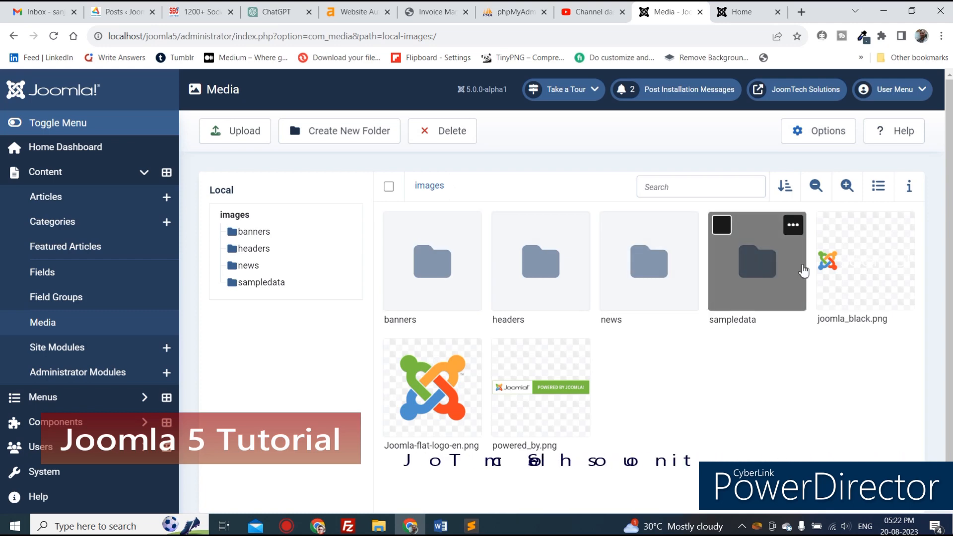
left_click(617, 278)
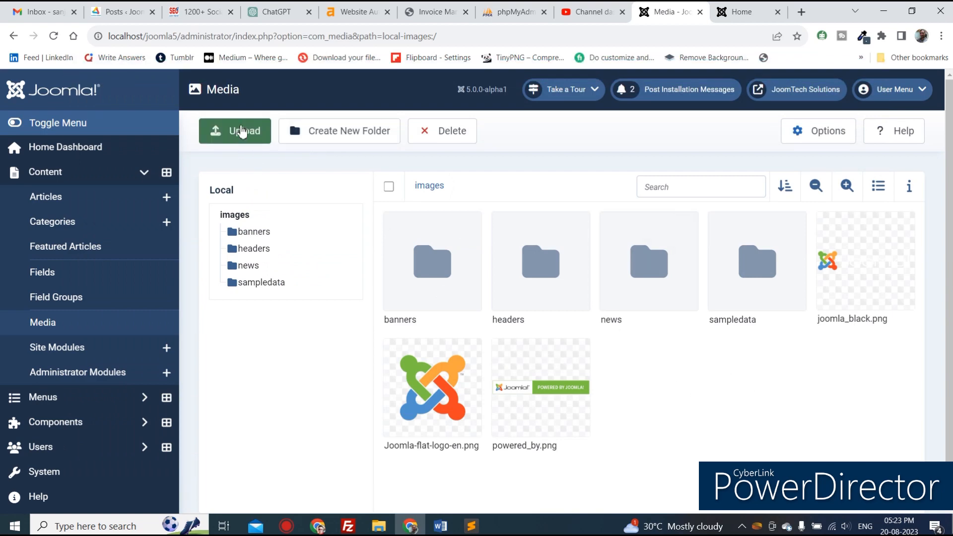
left_click(347, 133)
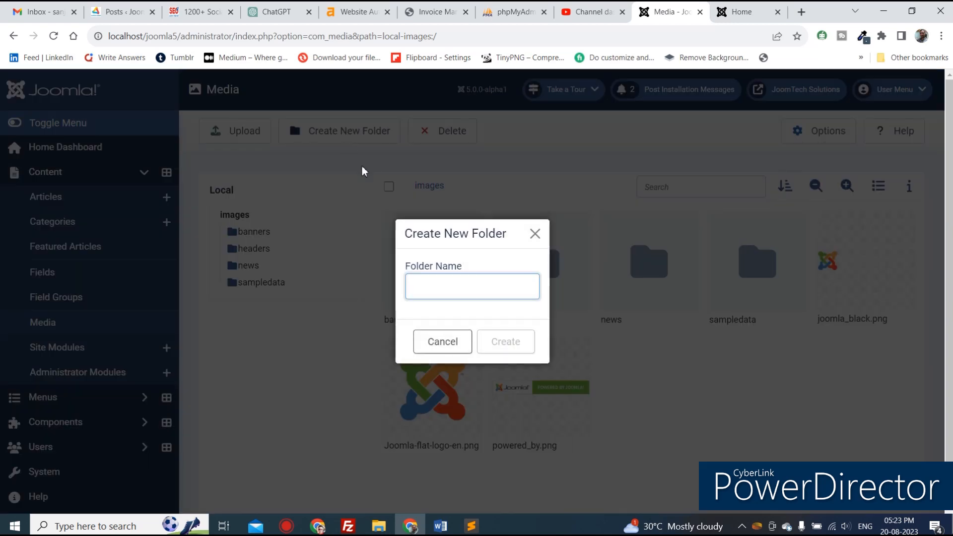
left_click(535, 234)
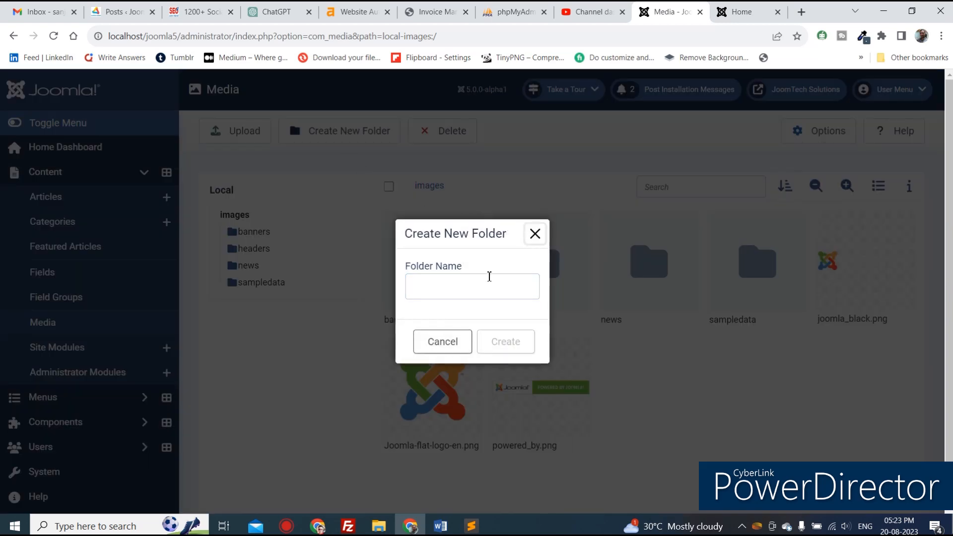
left_click(532, 236)
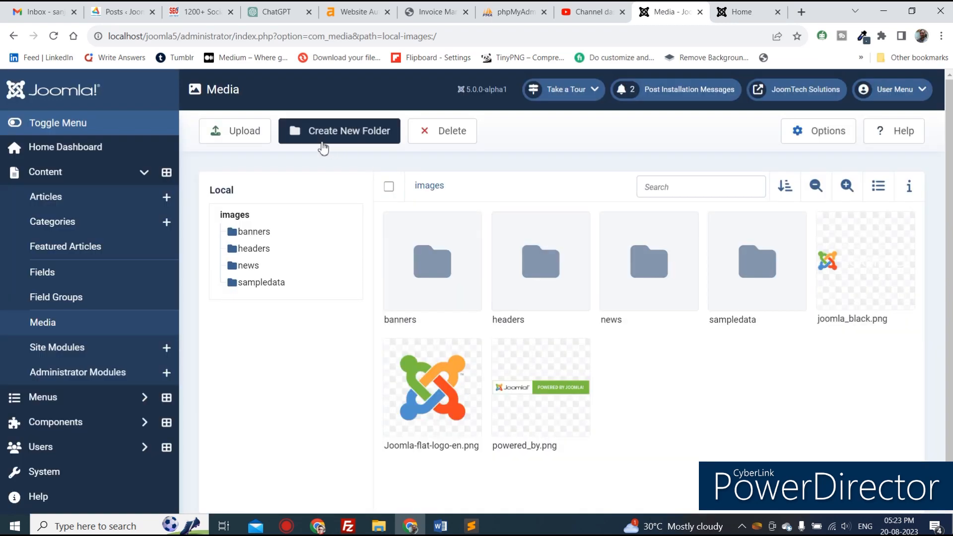
Create a new folder named Logo inside the images folder and dismiss the folder dialog
left_click(376, 138)
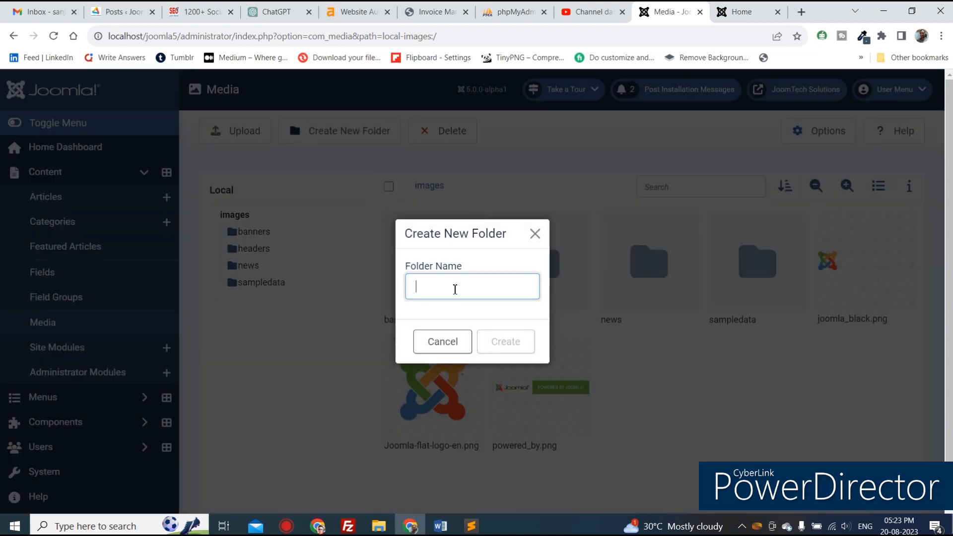
type("Logo")
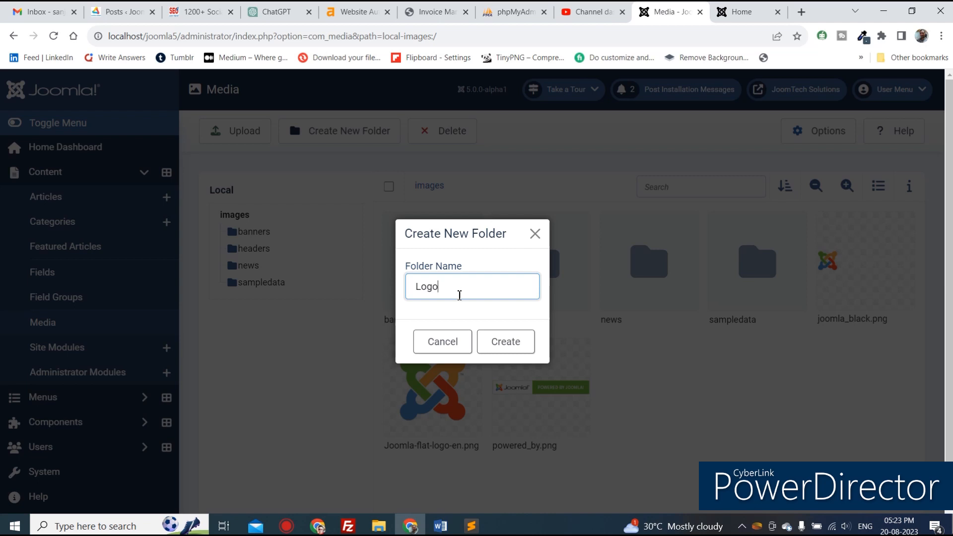
left_click(509, 348)
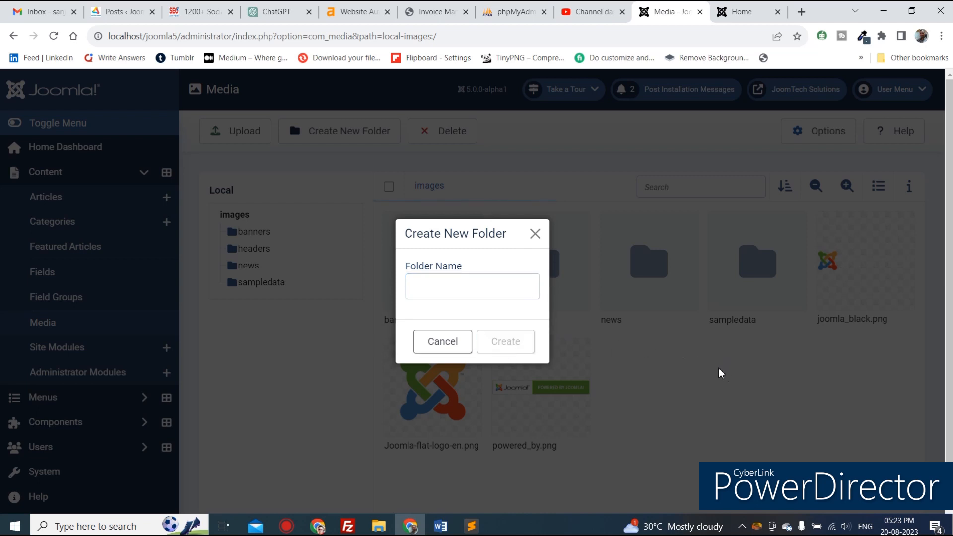
left_click(534, 234)
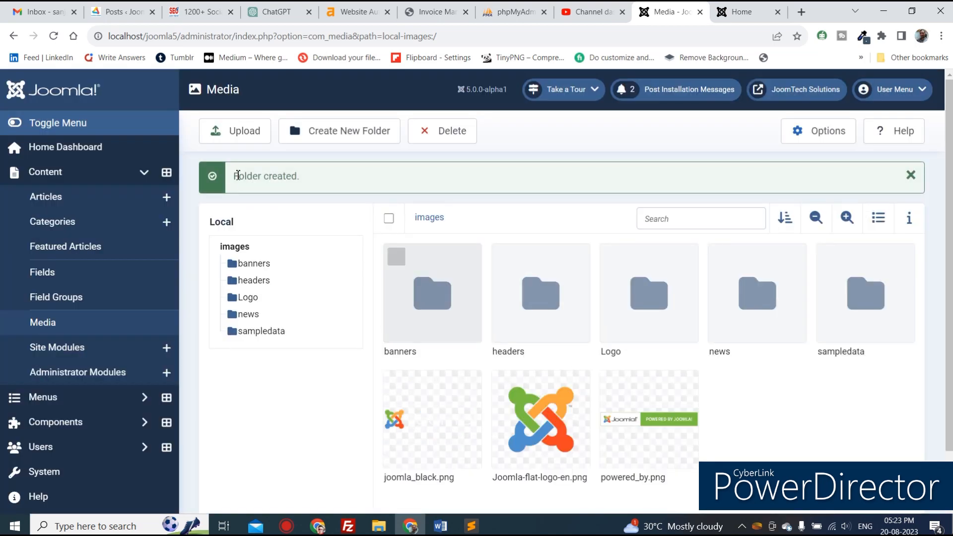
Open the Logo folder and upload Joomla-flat-logo-en.png from the Downloads folder into it
left_click(644, 284)
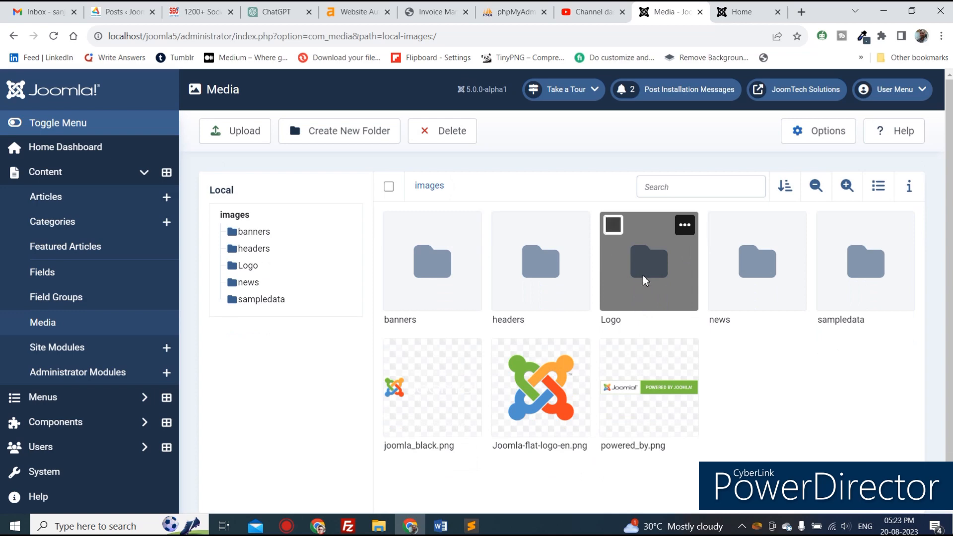
double_click(645, 282)
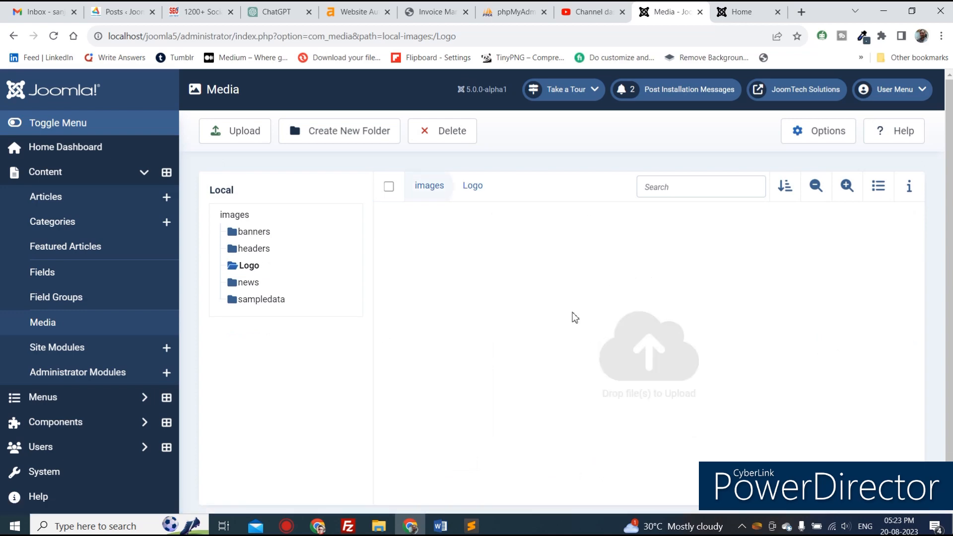
left_click(234, 140)
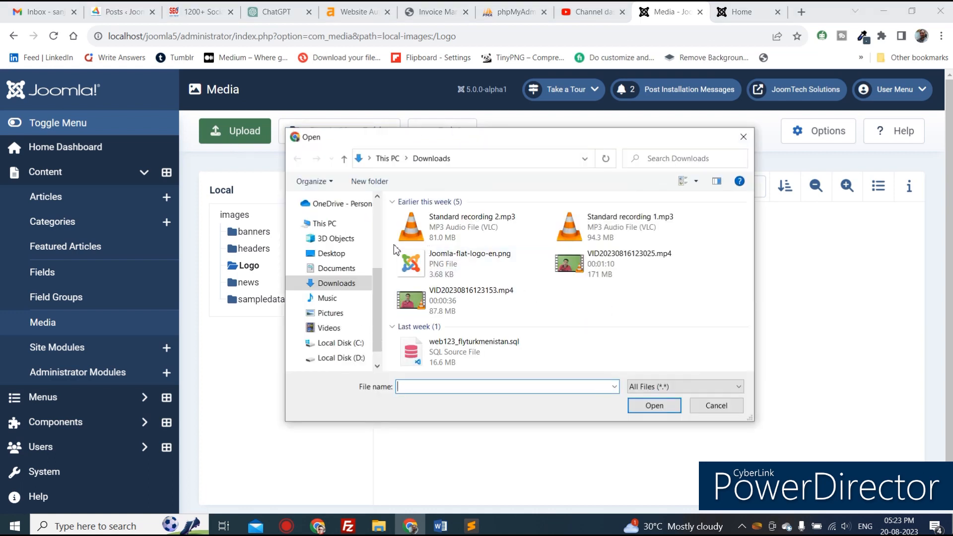
double_click(446, 271)
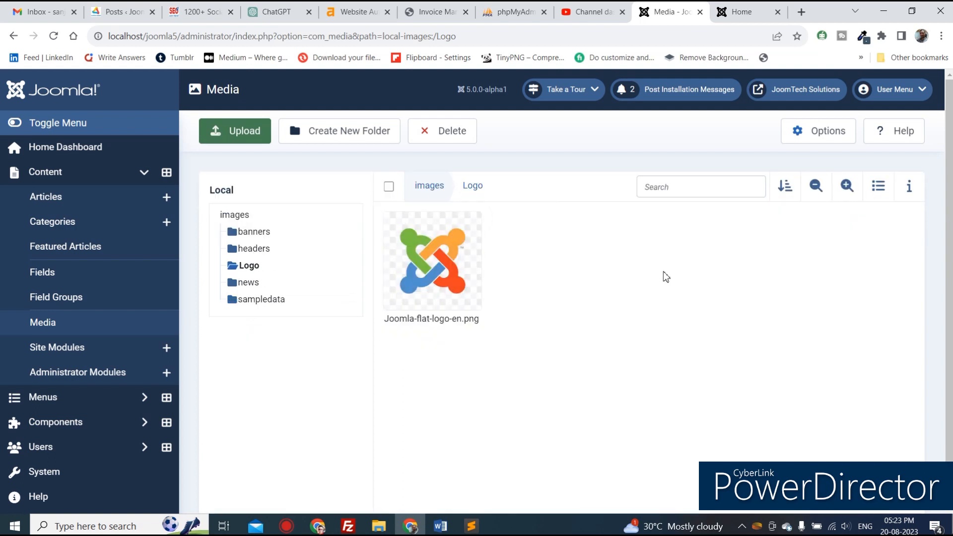
Start a new article from the articles list and title it "This is my Joomla Logo"
left_click(47, 198)
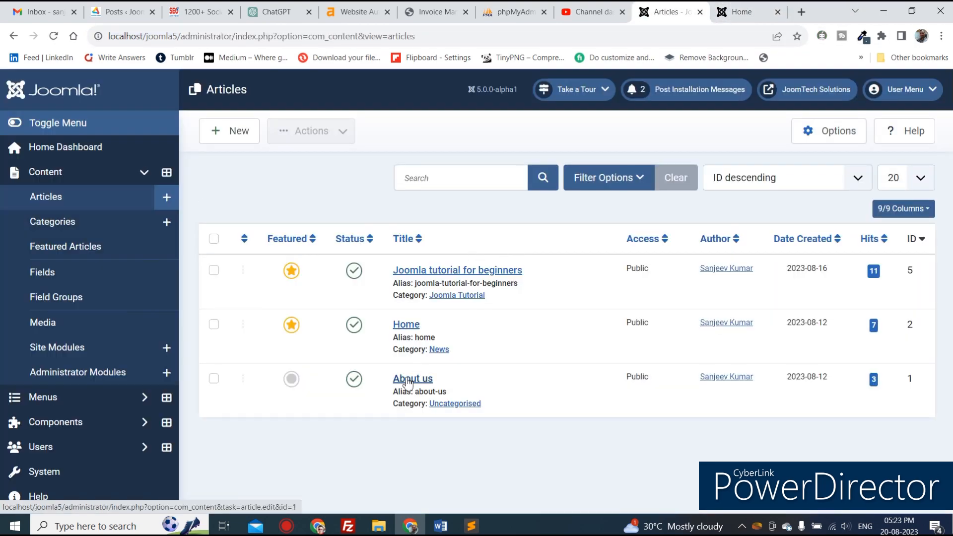
left_click(214, 133)
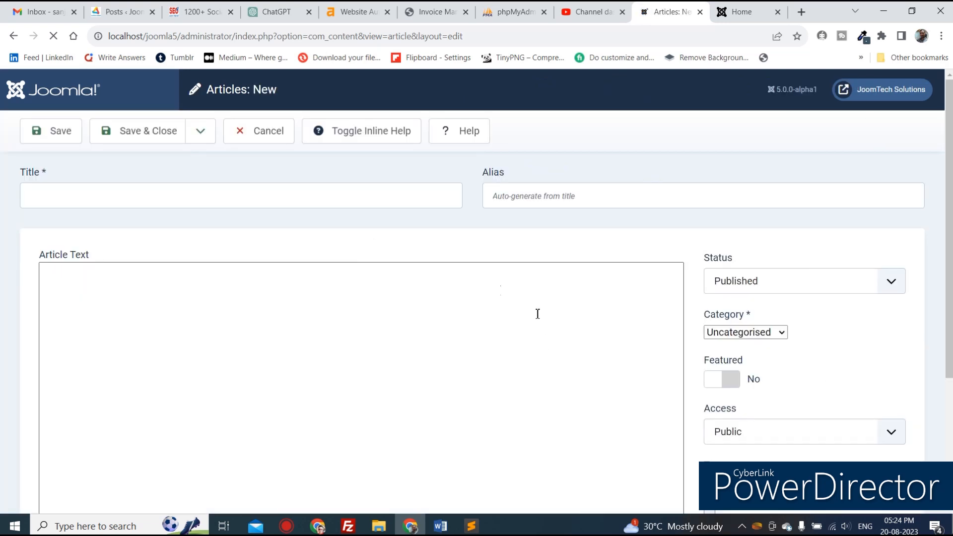
left_click(165, 196)
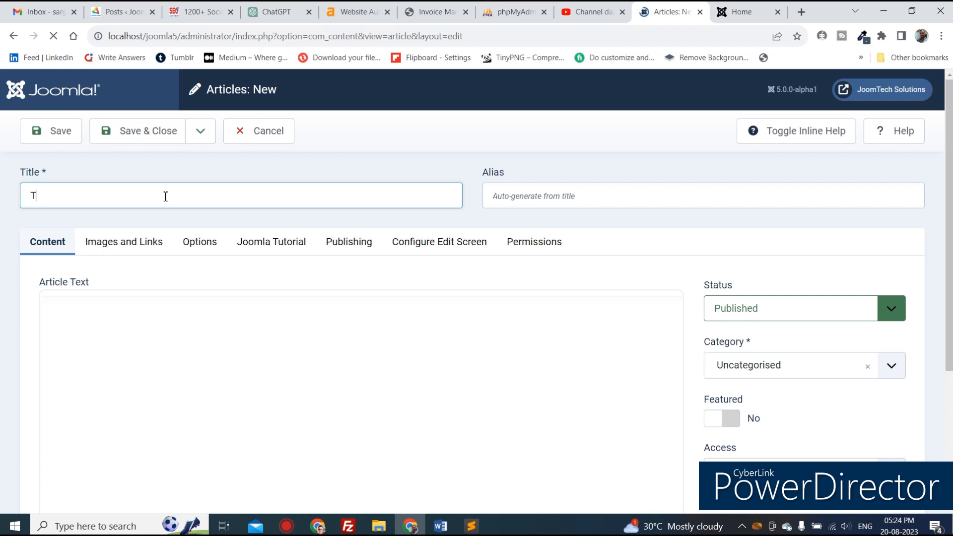
type("This is my Joomla Logo")
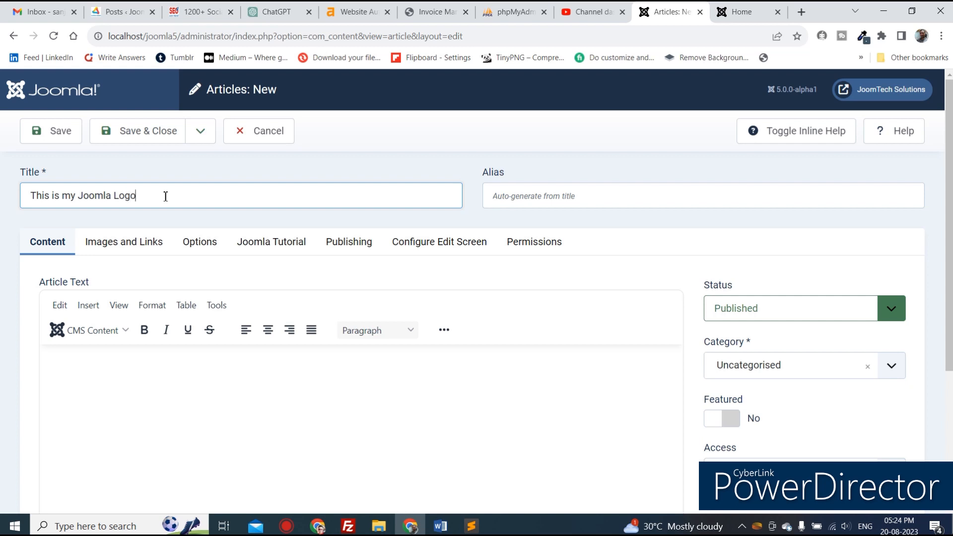
scroll(309, 374, "down", 2)
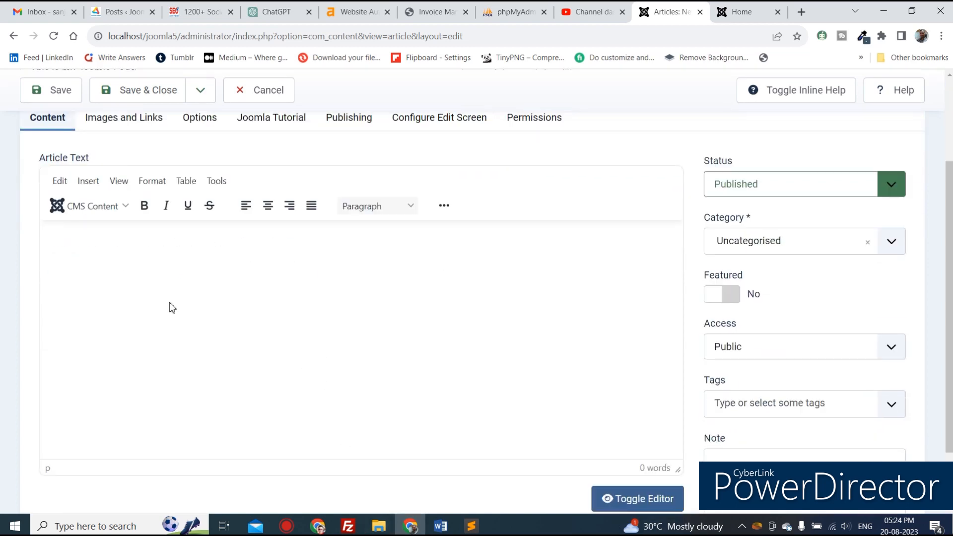
left_click(108, 210)
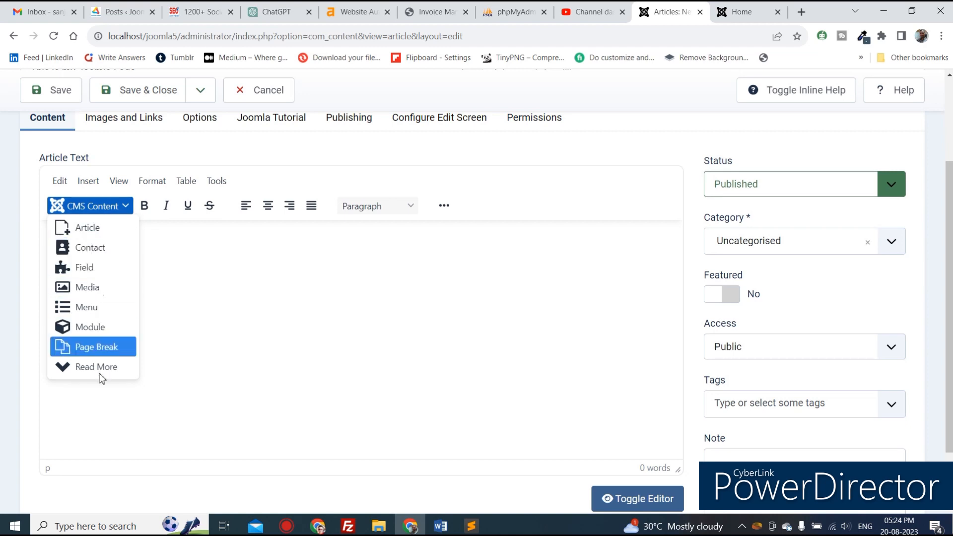
left_click(230, 312)
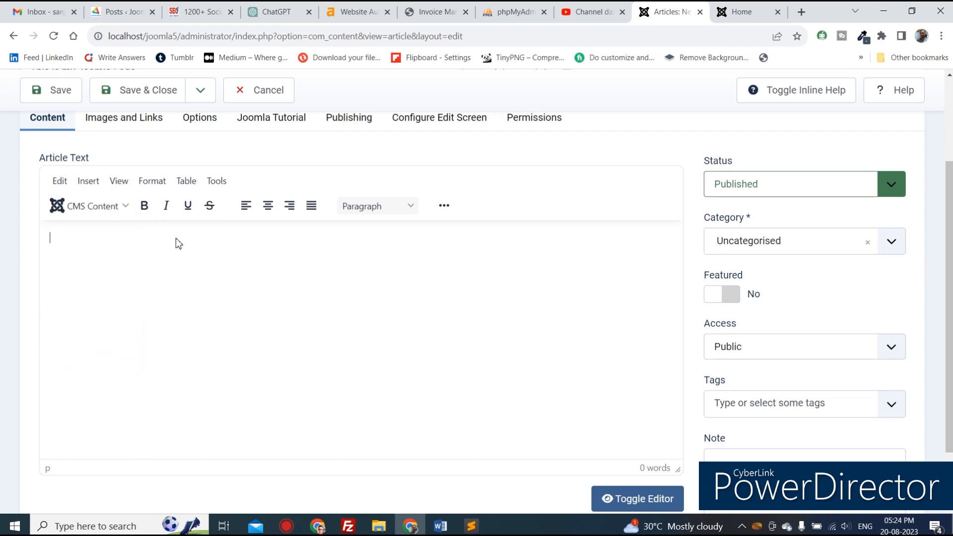
left_click(89, 183)
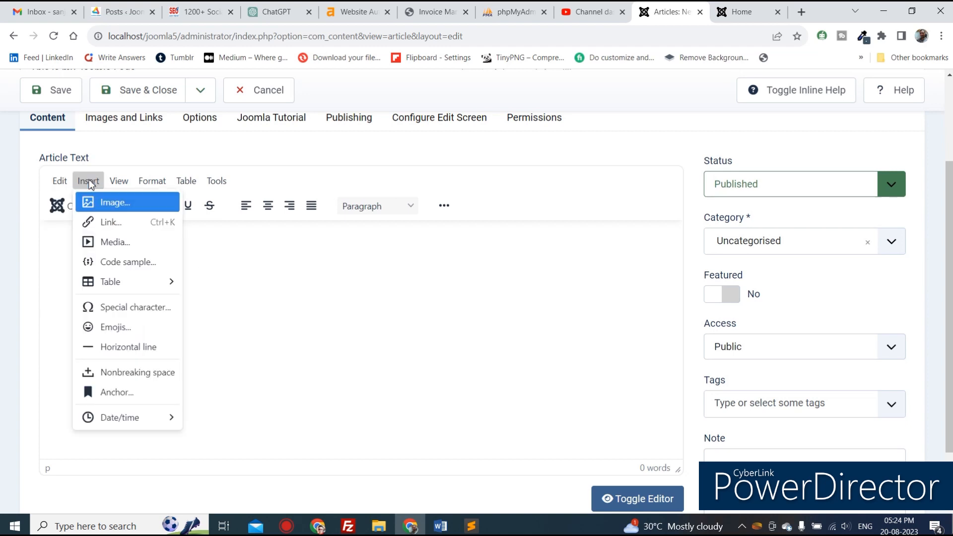
left_click(102, 204)
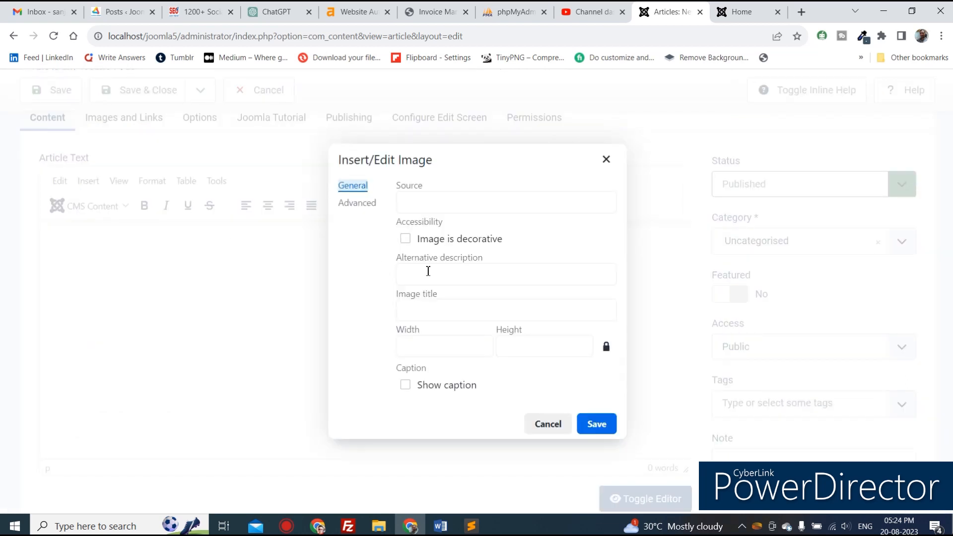
left_click(412, 201)
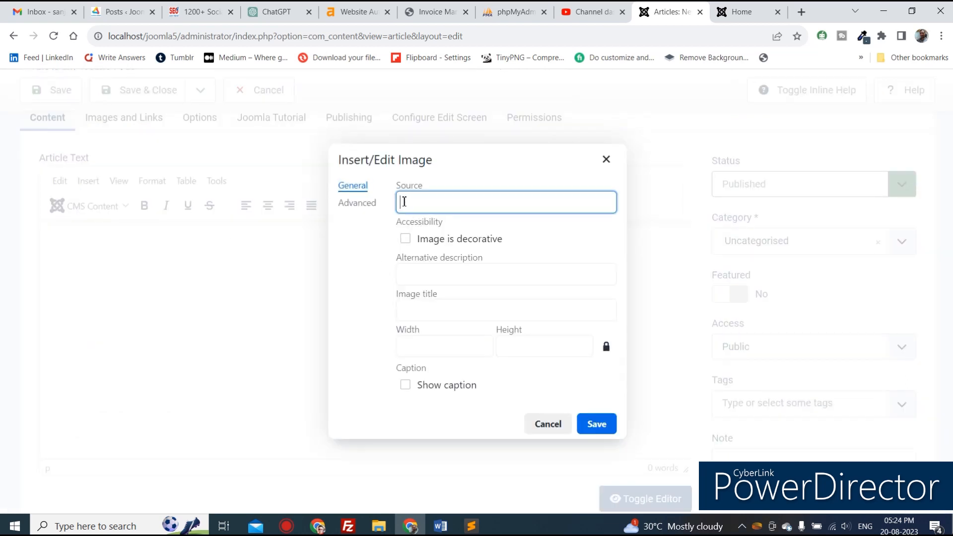
left_click(353, 197)
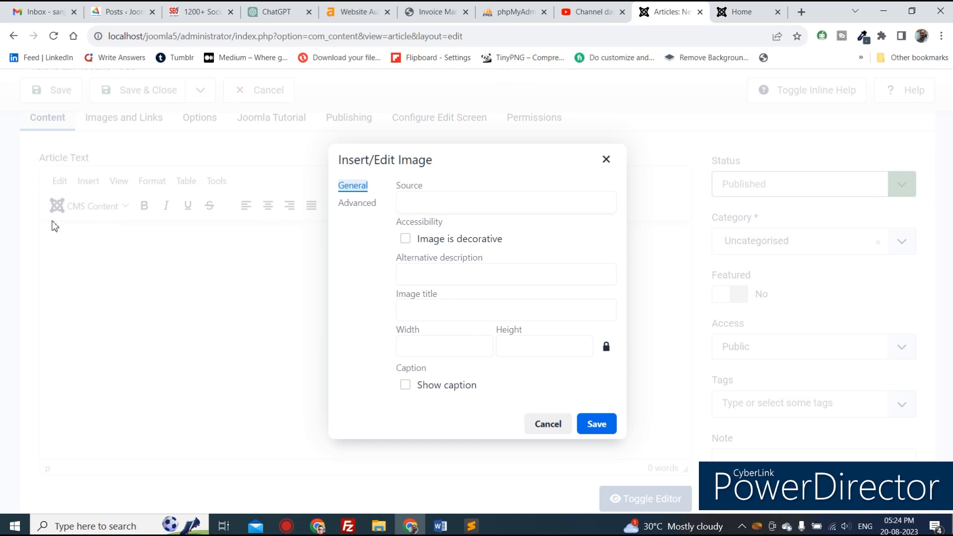
left_click(441, 276)
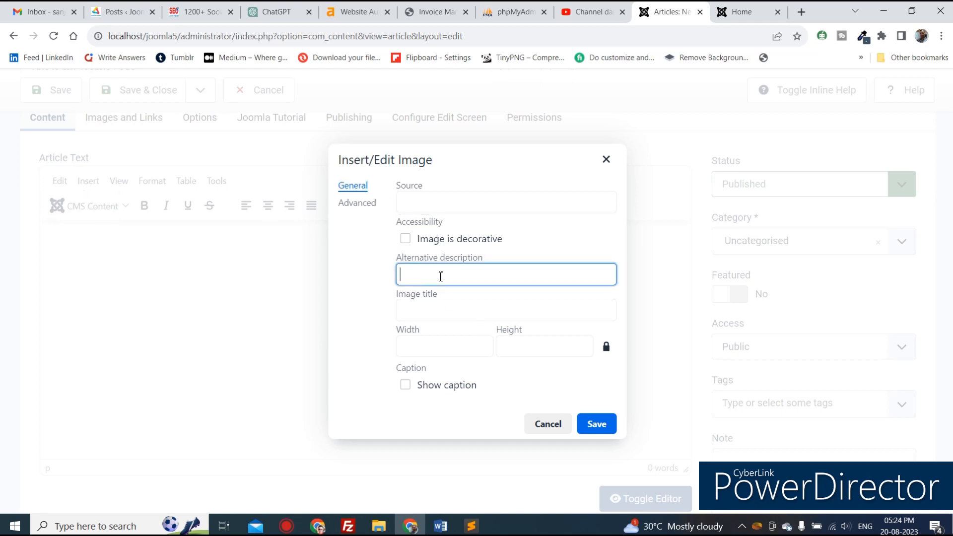
left_click(426, 198)
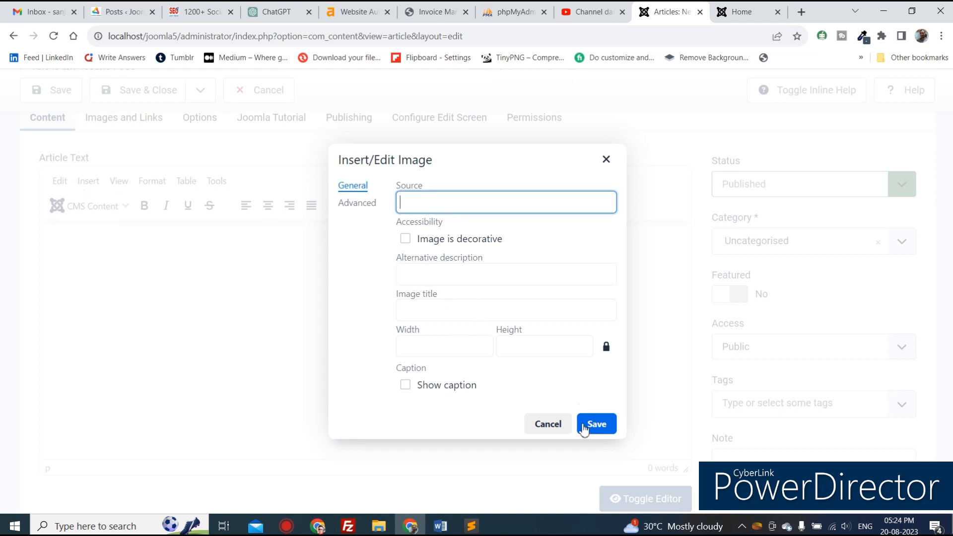
left_click(548, 425)
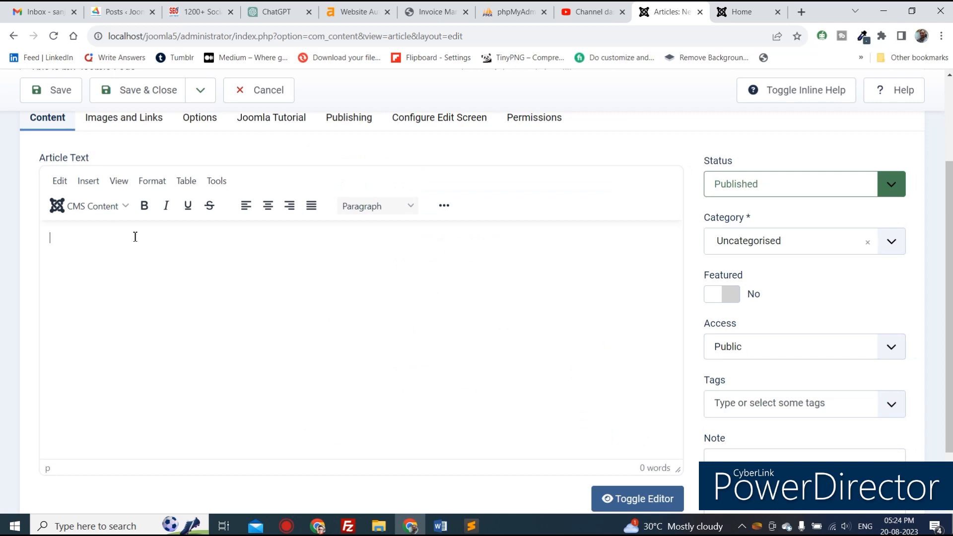
left_click(60, 181)
left_click(79, 185)
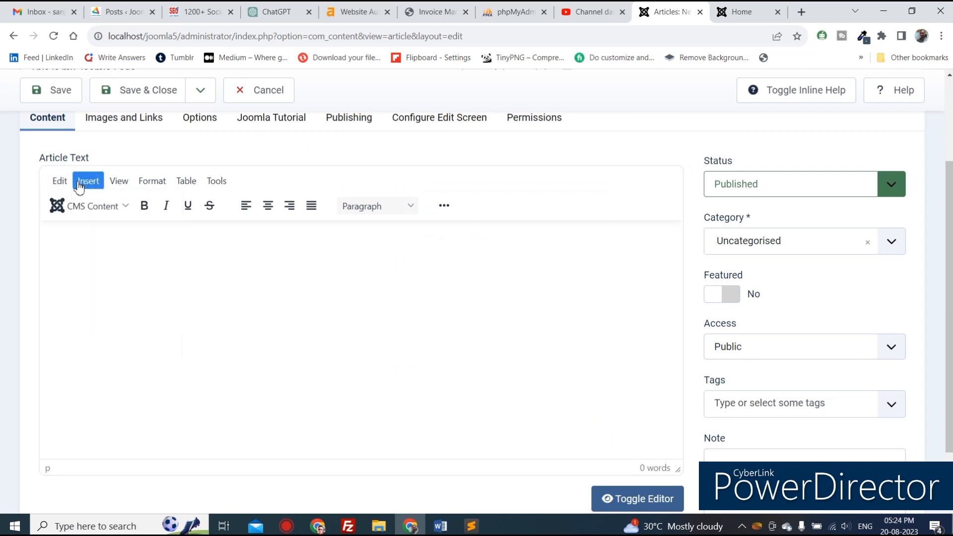
left_click(79, 185)
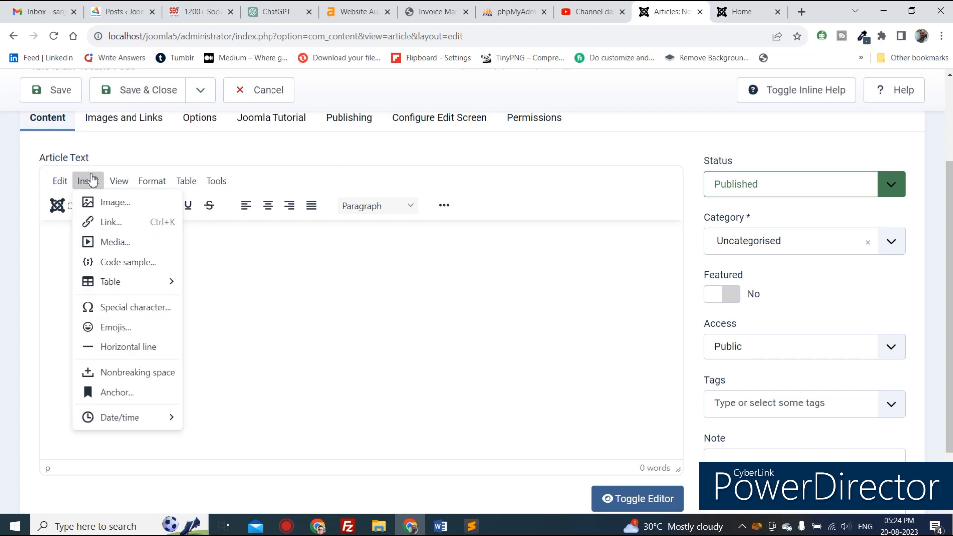
left_click(112, 246)
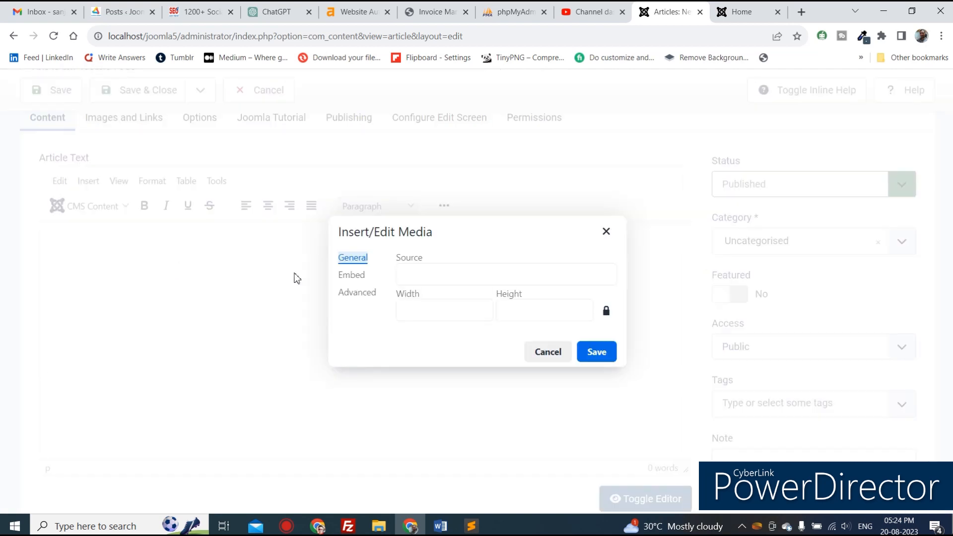
left_click(443, 275)
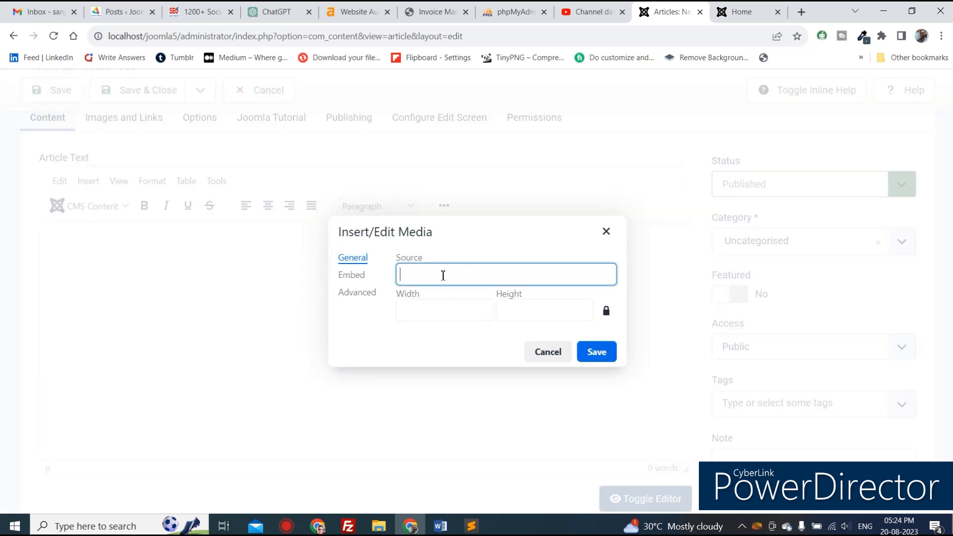
left_click(351, 275)
left_click(350, 259)
left_click(352, 296)
left_click(352, 259)
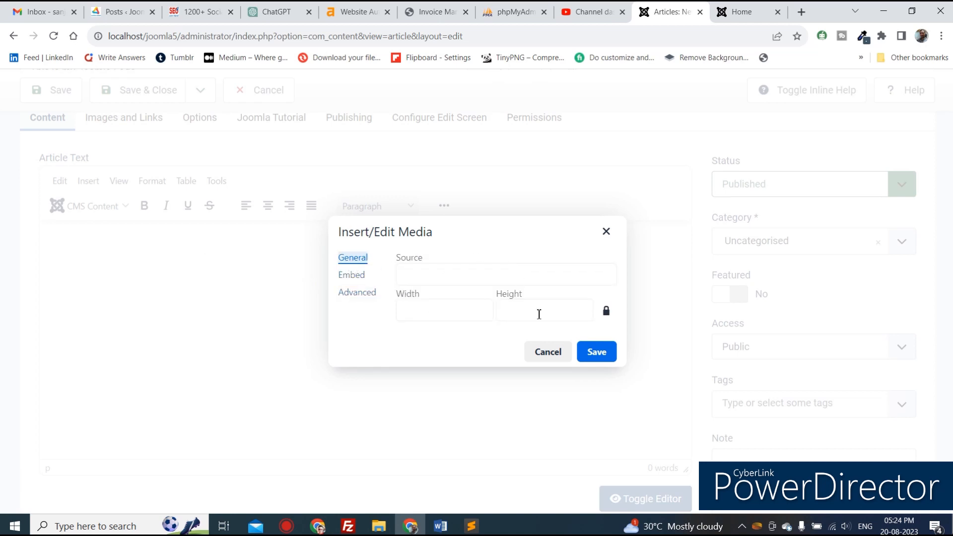
left_click(553, 352)
Open the CMS media picker from the article editor and select Joomla-flat-logo-en.png in the Logo folder
left_click(79, 208)
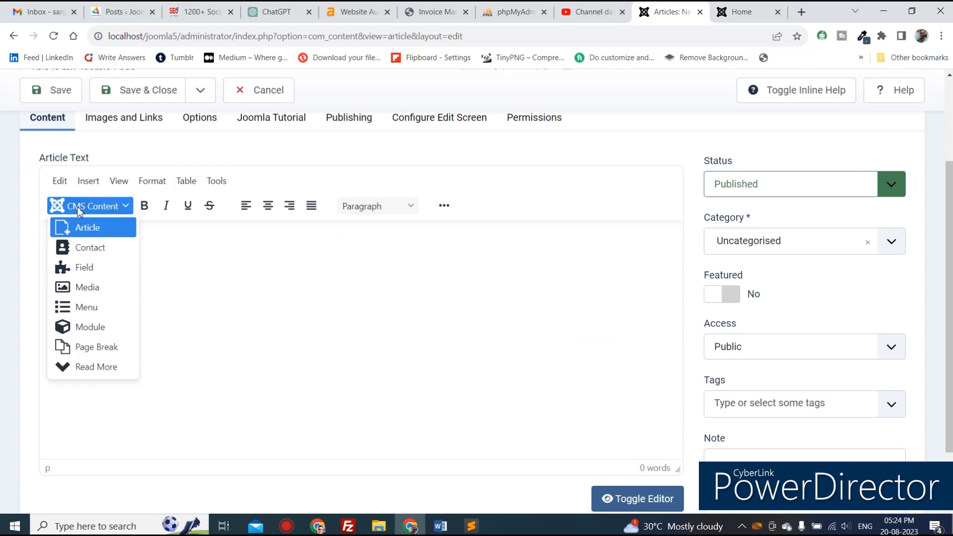
left_click(82, 290)
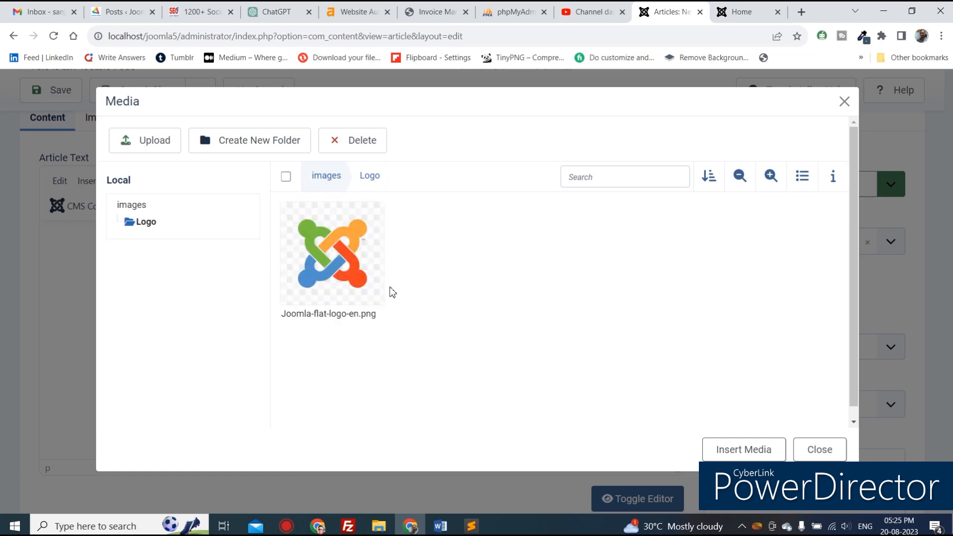
left_click(130, 209)
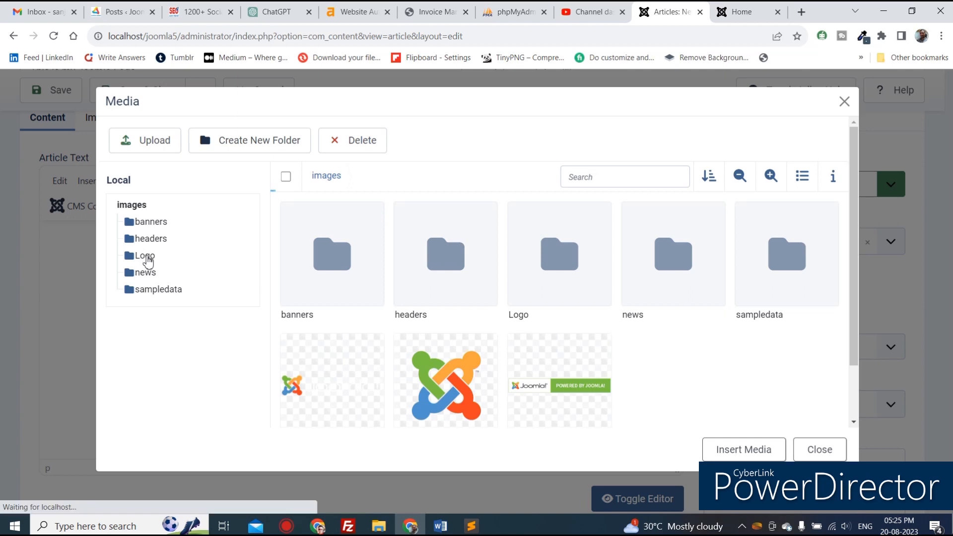
left_click(147, 256)
left_click(340, 261)
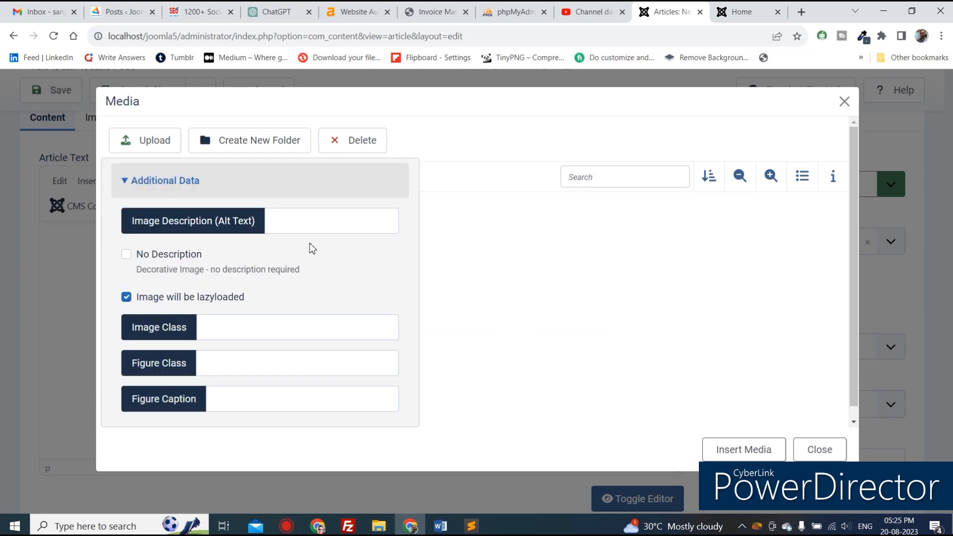
Give the image the alt text "Joomla Logo", keep lazy loading enabled, and insert it into the article
left_click(309, 215)
type("Joomla Logo")
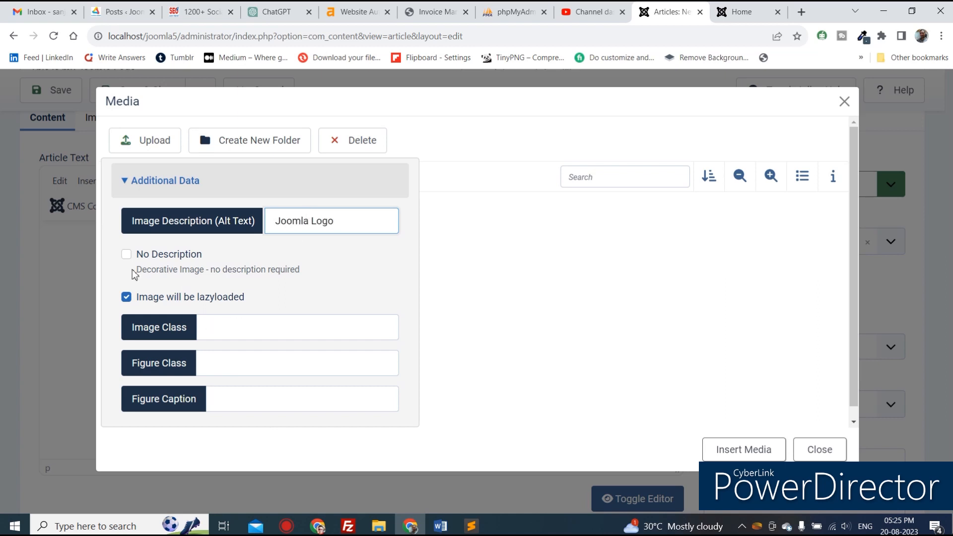
left_click(126, 255)
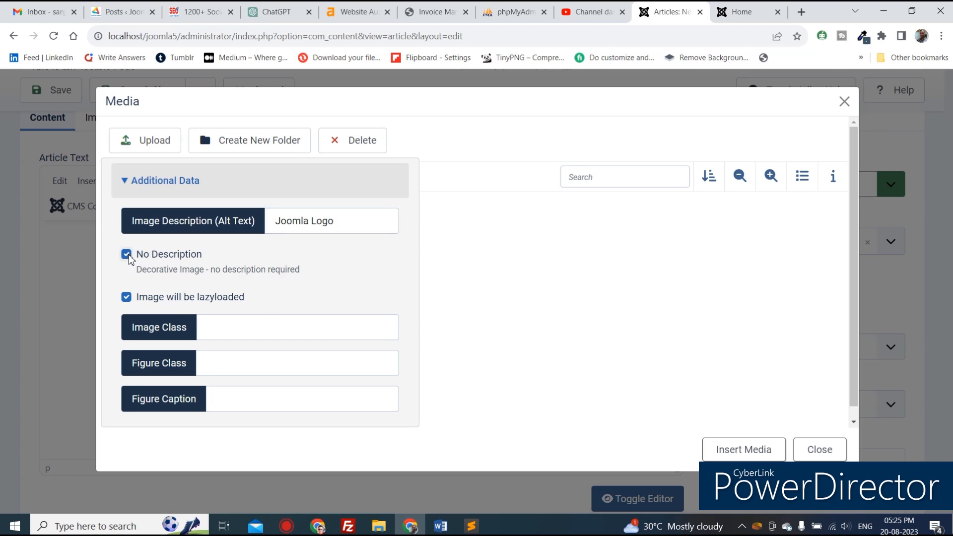
left_click(128, 255)
left_click(138, 302)
left_click(233, 327)
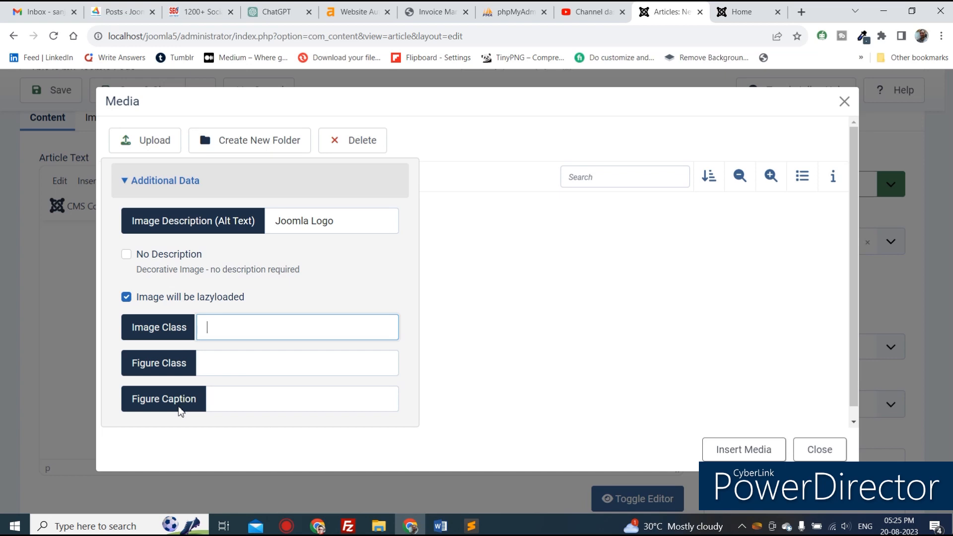
triple_click(310, 219)
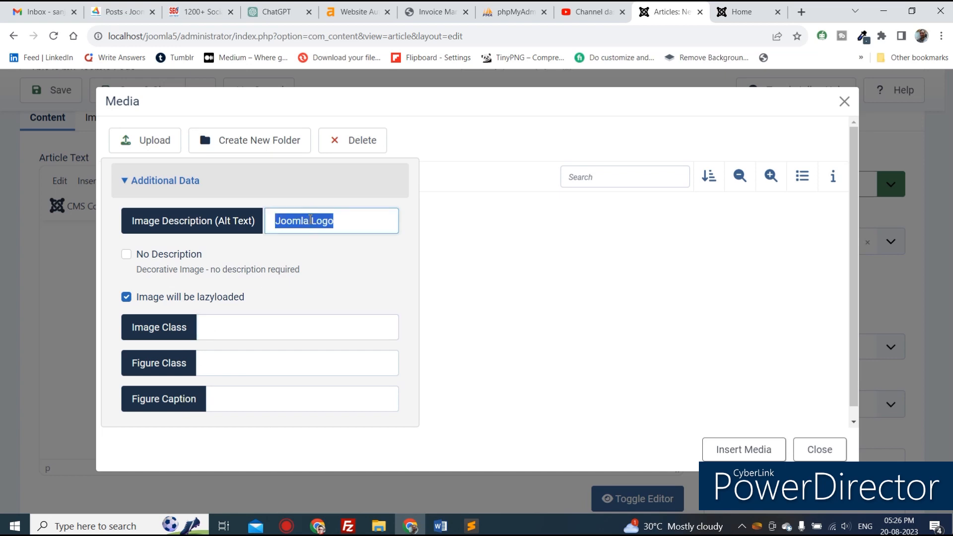
left_click(735, 455)
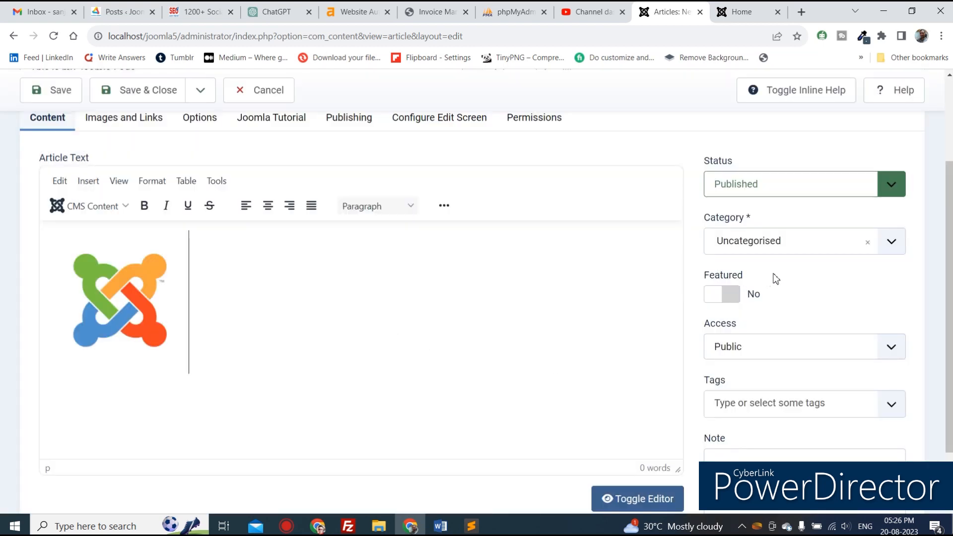
Assign the article to the News category and try to save it
left_click(770, 251)
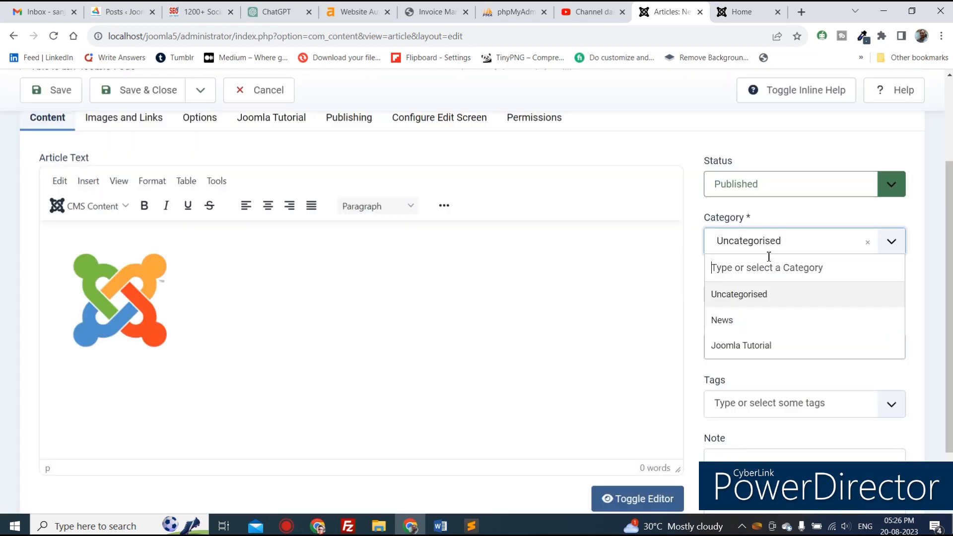
left_click(750, 327)
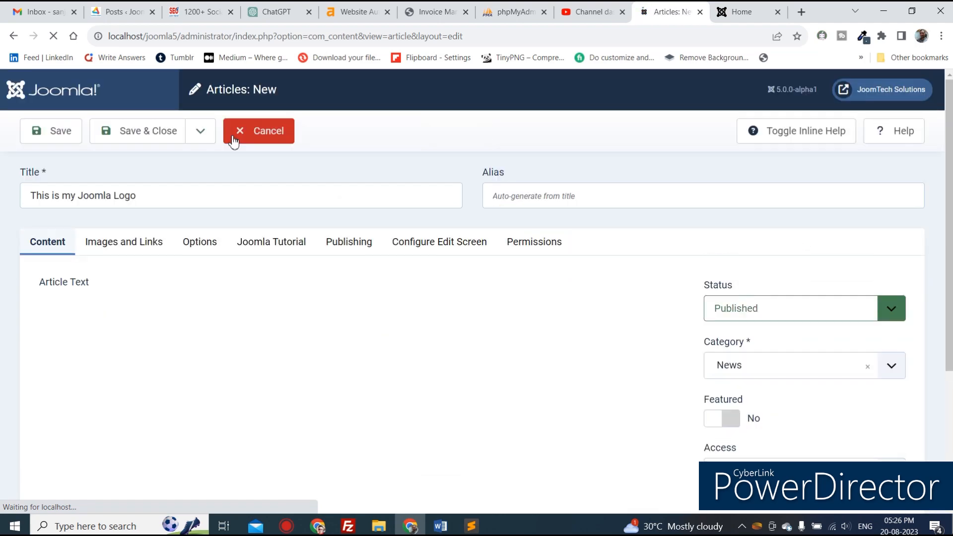
left_click(52, 133)
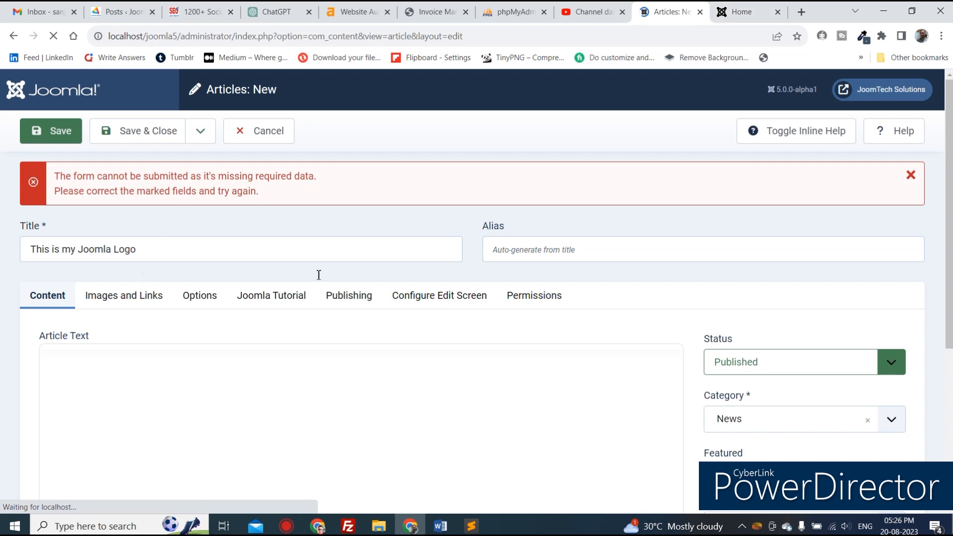
Add the line "This is my first Joomla logo" below the logo in the article text
scroll(346, 282, "down", 2)
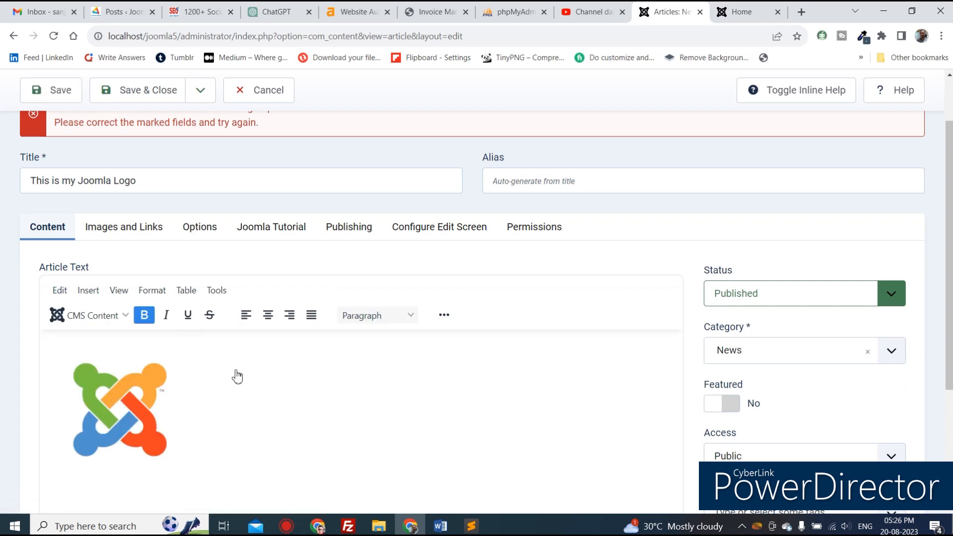
left_click(299, 403)
scroll(269, 404, "down", 1)
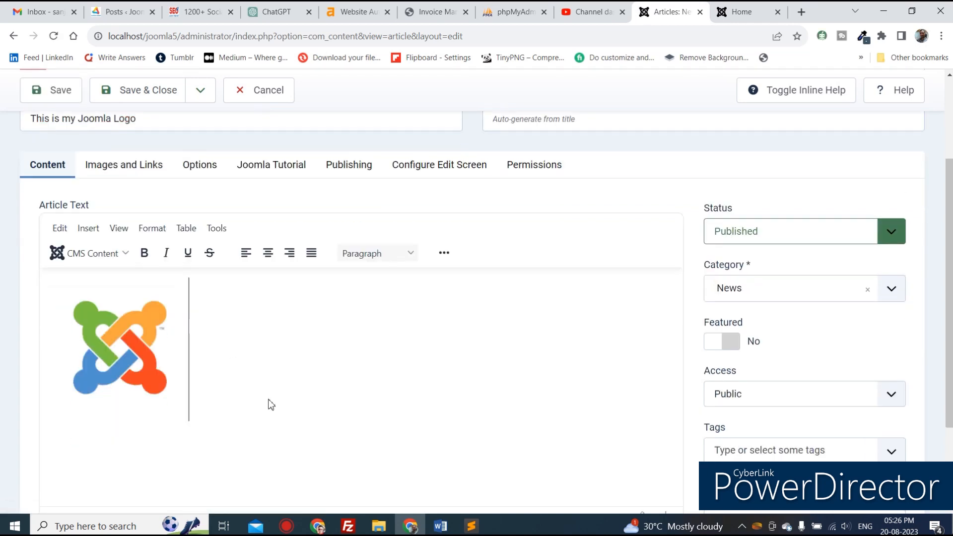
key("Return")
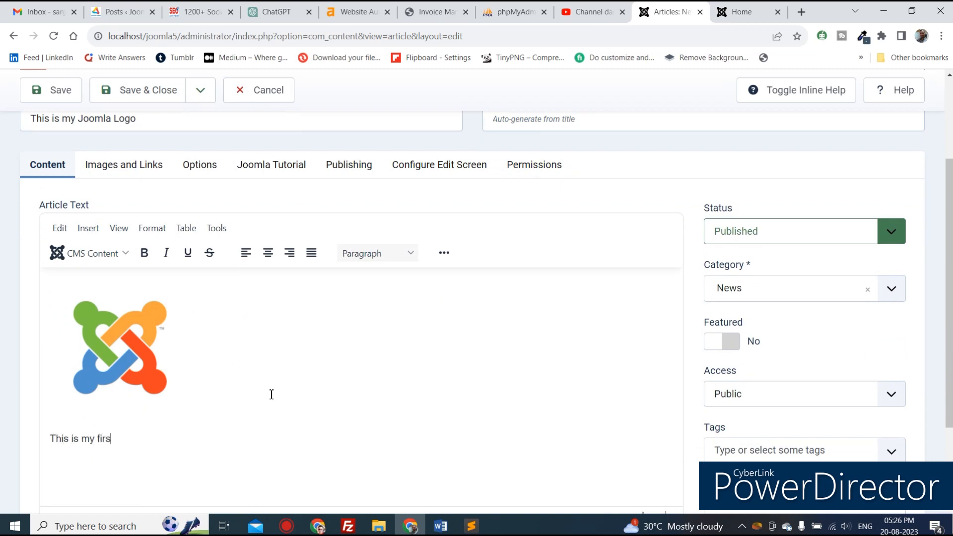
type("This is my first Joomla logo")
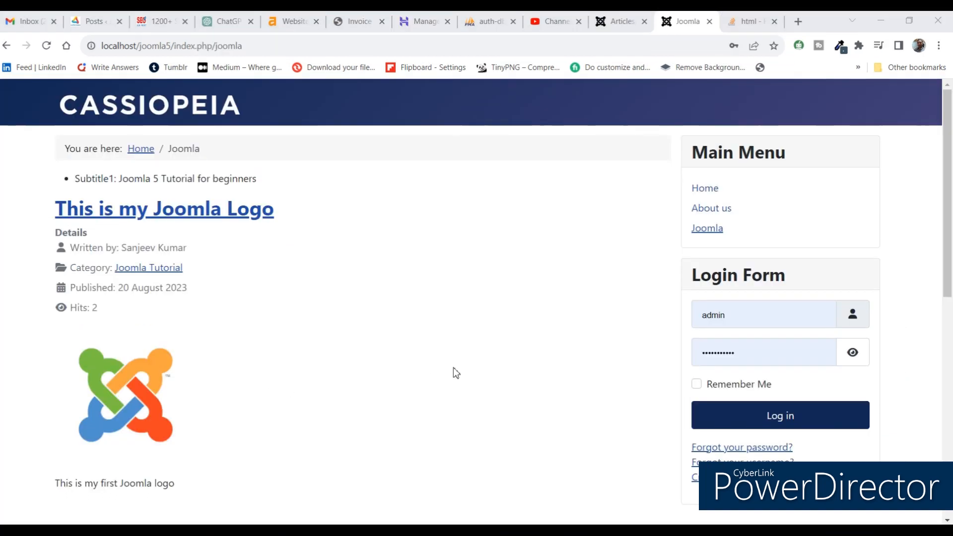
Examine the logo article on the site's Joomla page and on its own full article page
scroll(127, 377, "down", 1)
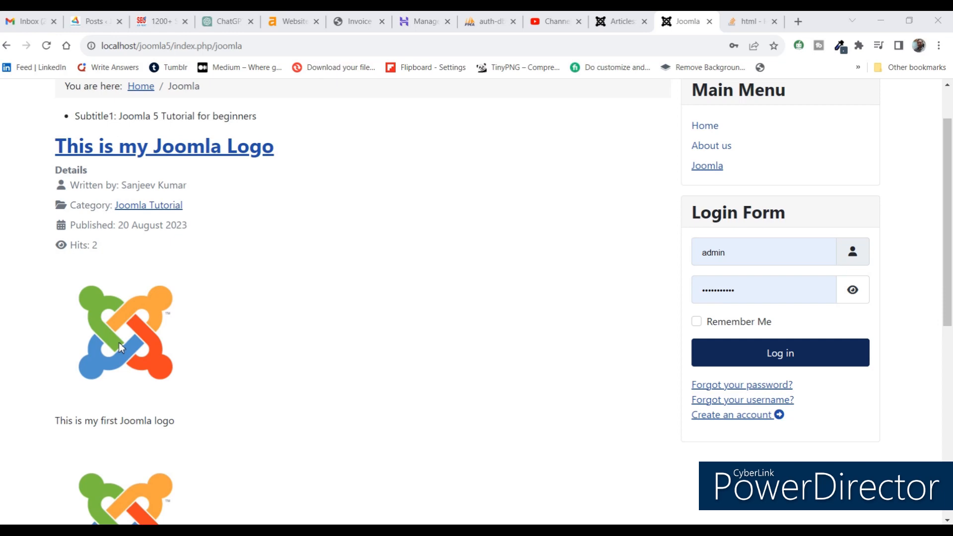
scroll(128, 377, "down", 4)
scroll(128, 350, "up", 5)
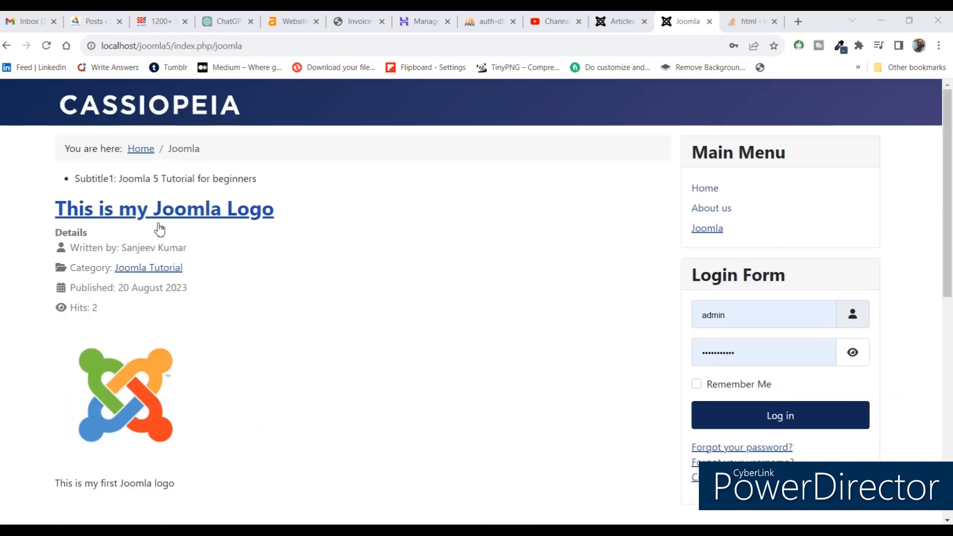
left_click(160, 210)
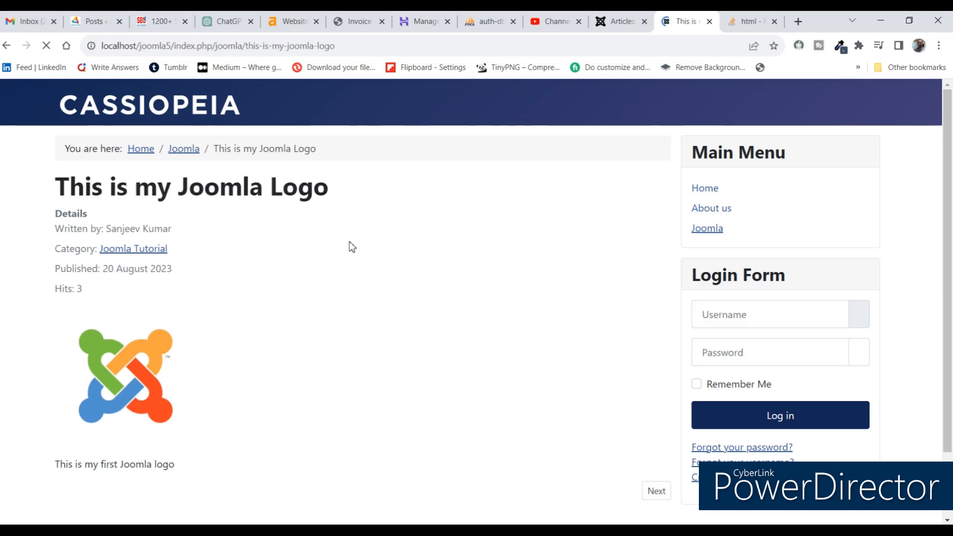
scroll(352, 247, "down", 2)
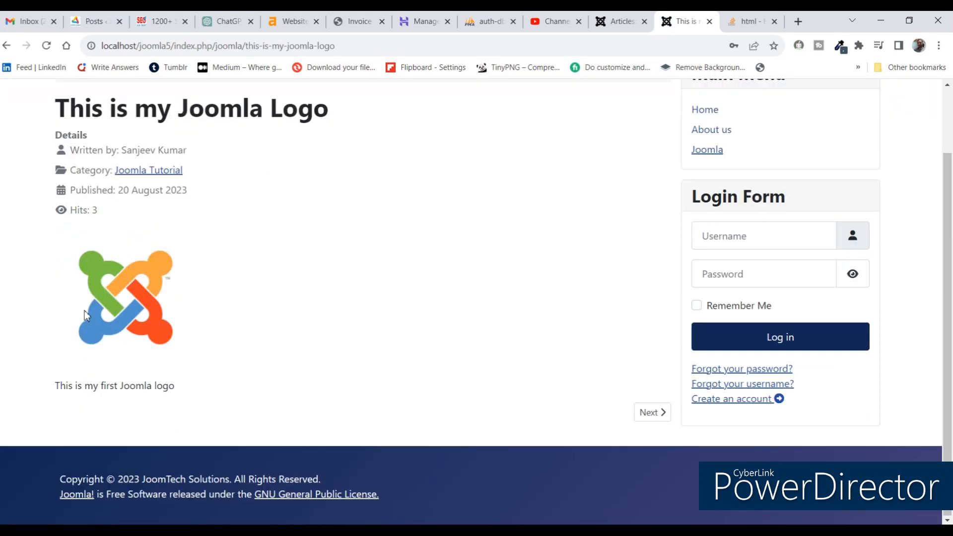
scroll(158, 353, "up", 2)
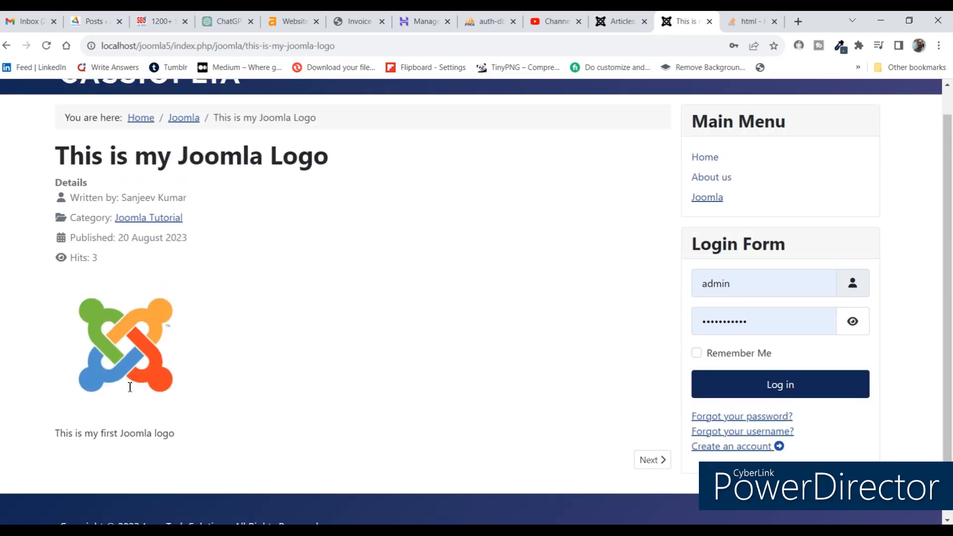
Return to the article editor, browse the Logo and images folders in the media picker, and close it without inserting anything
left_click(617, 18)
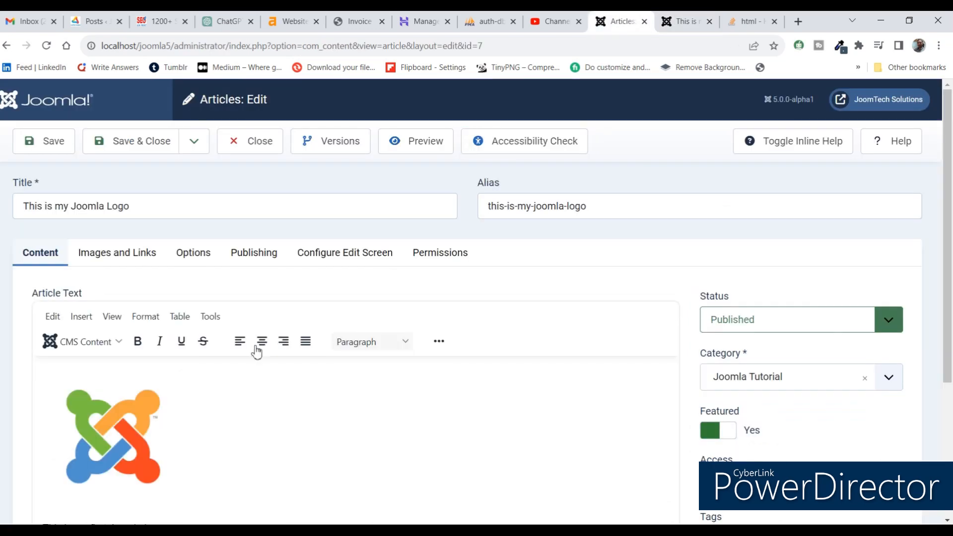
scroll(340, 393, "down", 1)
scroll(340, 392, "down", 3)
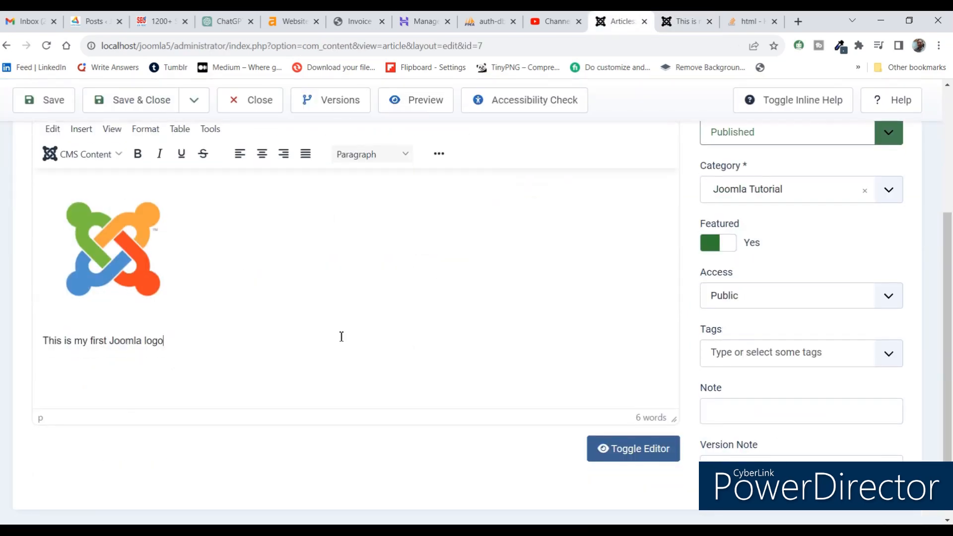
scroll(411, 254, "up", 5)
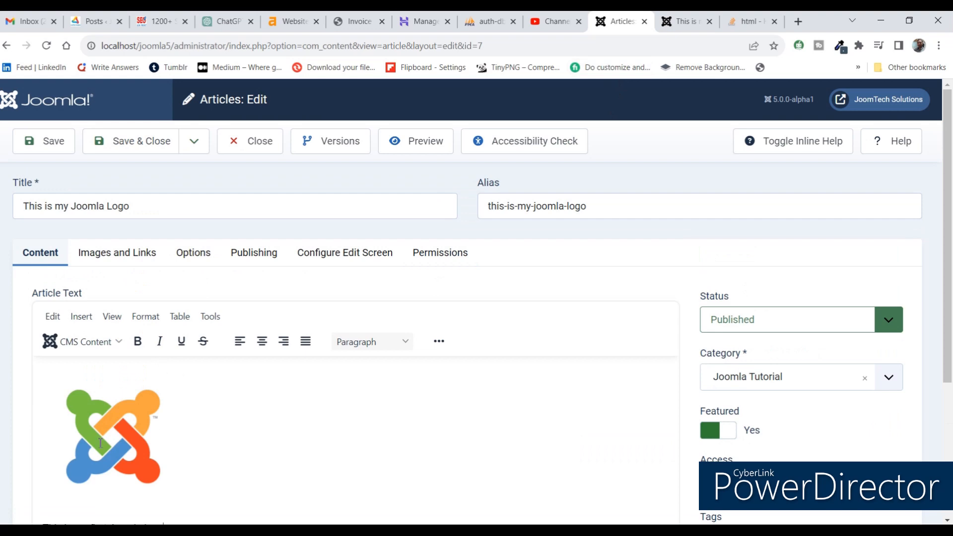
left_click(65, 346)
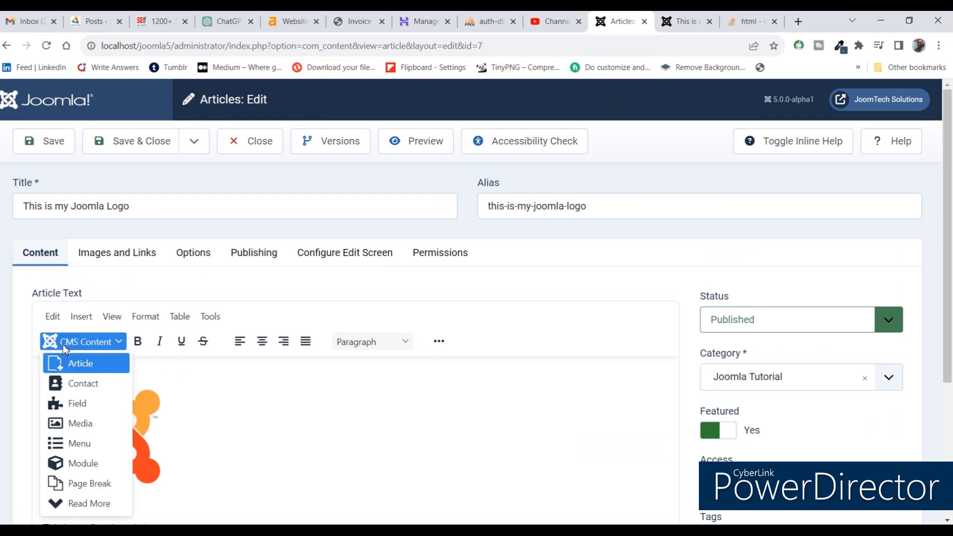
left_click(82, 432)
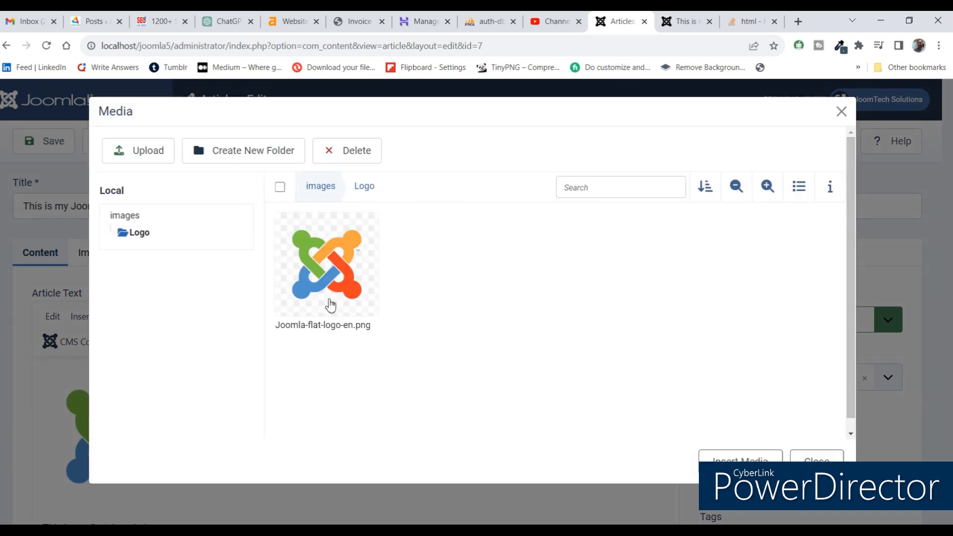
left_click(138, 237)
left_click(133, 218)
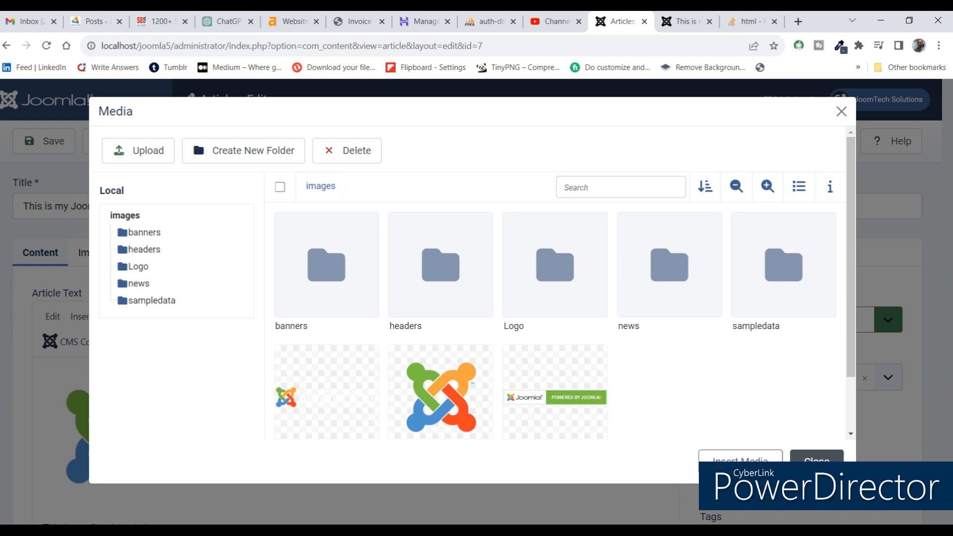
left_click(817, 456)
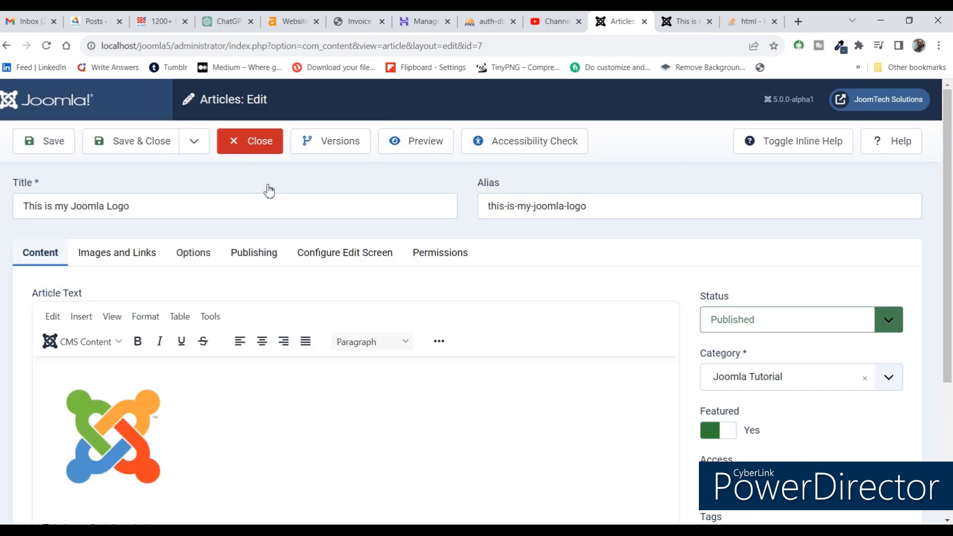
Close the article and open the configuration options of the media manager
left_click(249, 158)
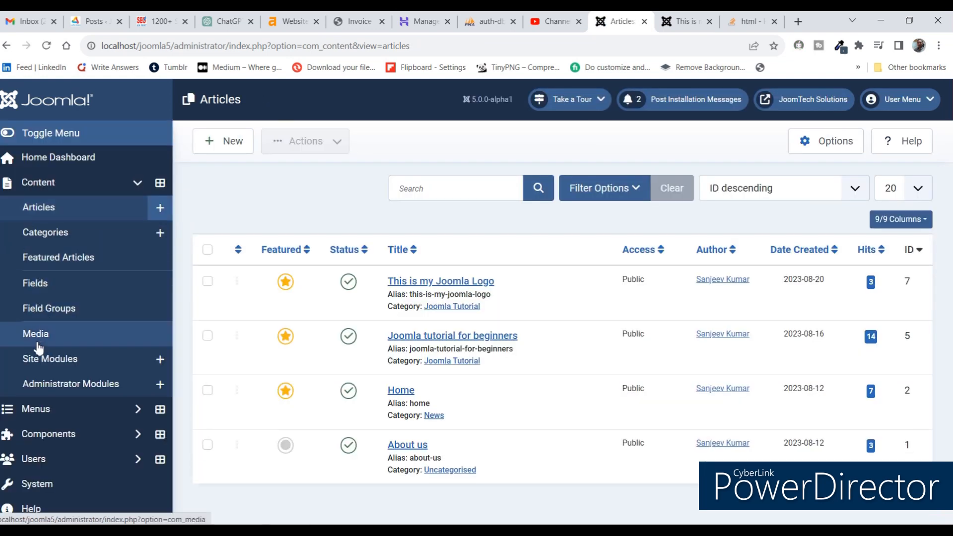
left_click(36, 342)
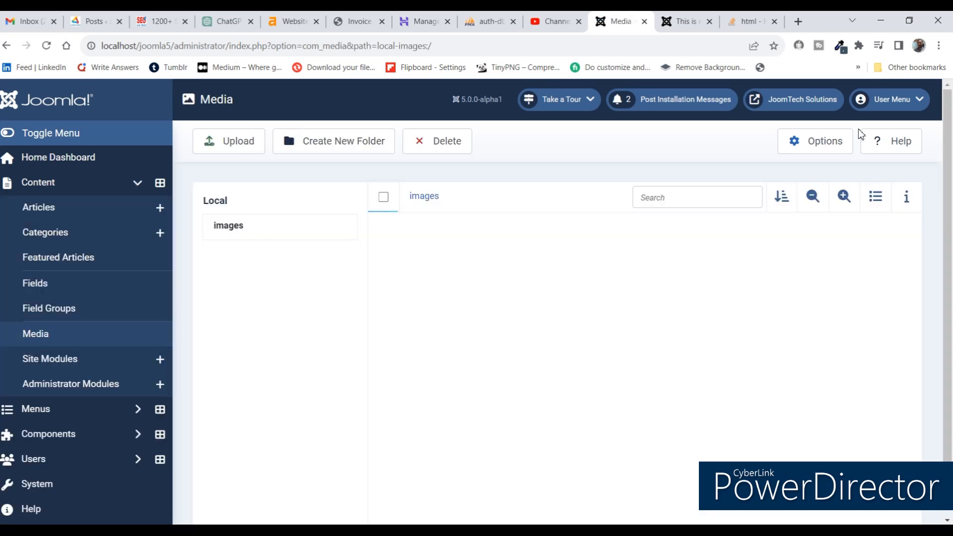
left_click(813, 149)
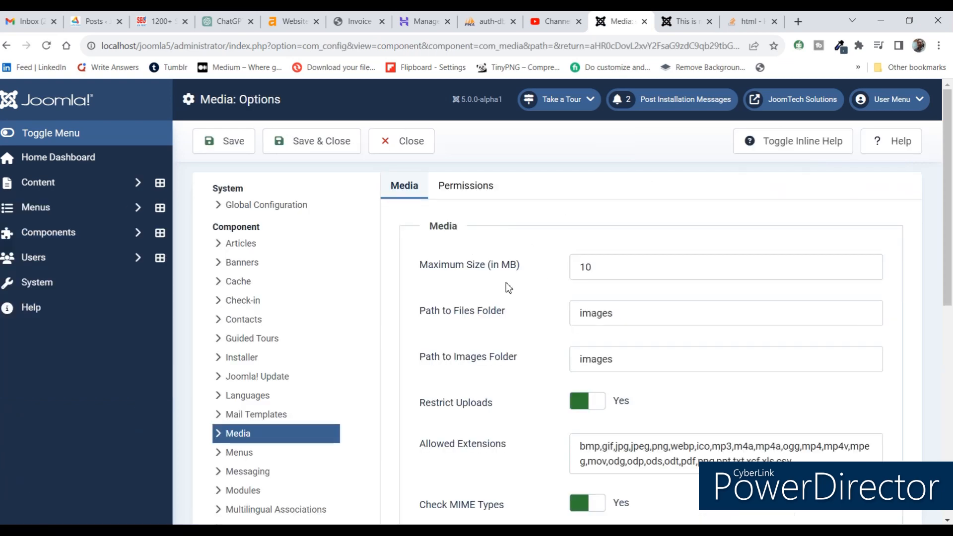
Set the maximum size for media uploads to 15 MB
left_click_drag(630, 268, 574, 269)
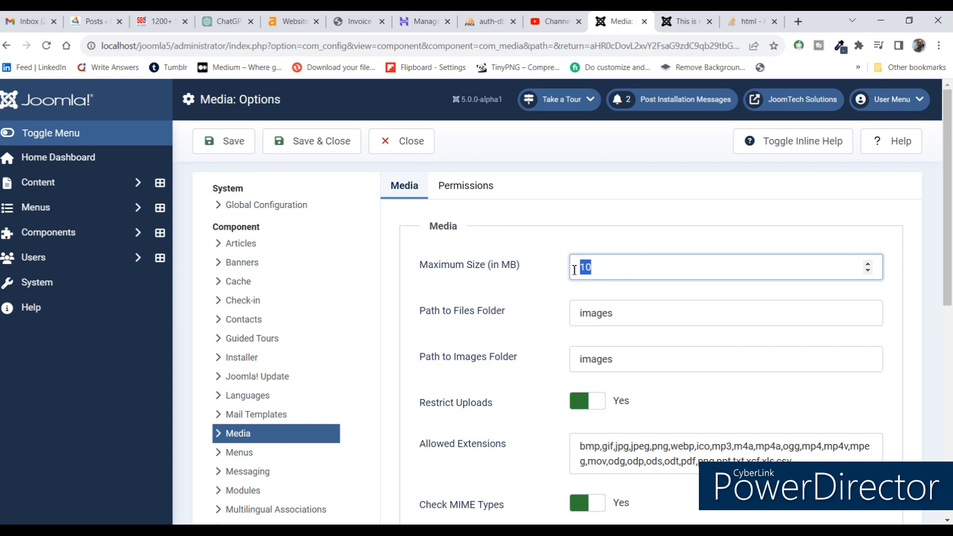
left_click(615, 264)
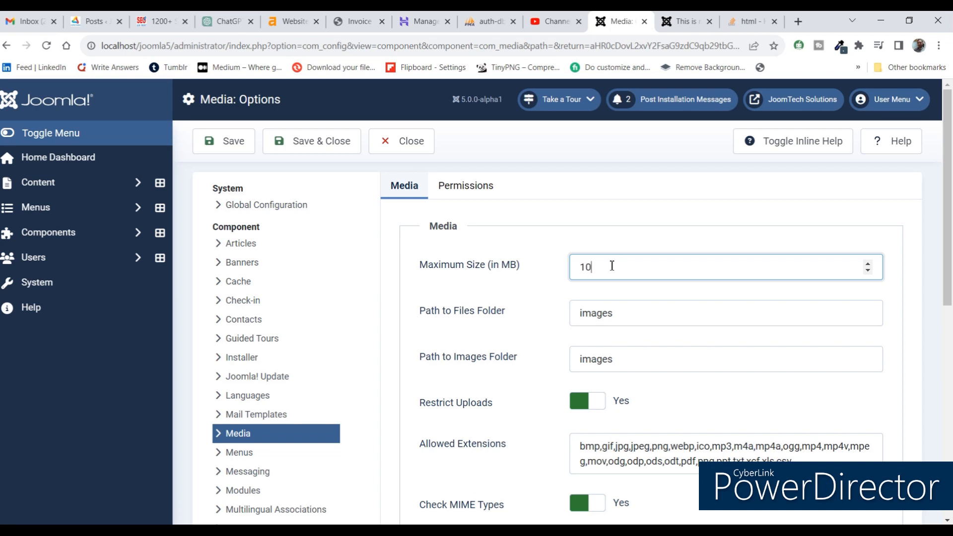
double_click(585, 267)
left_click(869, 264)
left_click(868, 265)
left_click(868, 264)
left_click(868, 264)
left_click(868, 264)
left_click(868, 264)
left_click_drag(442, 265, 526, 265)
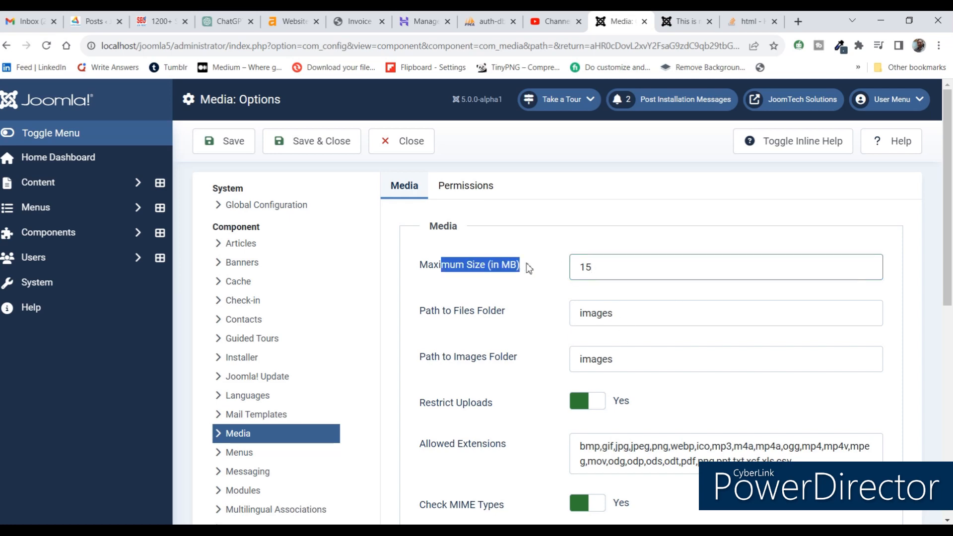
left_click(605, 267)
scroll(481, 240, "down", 1)
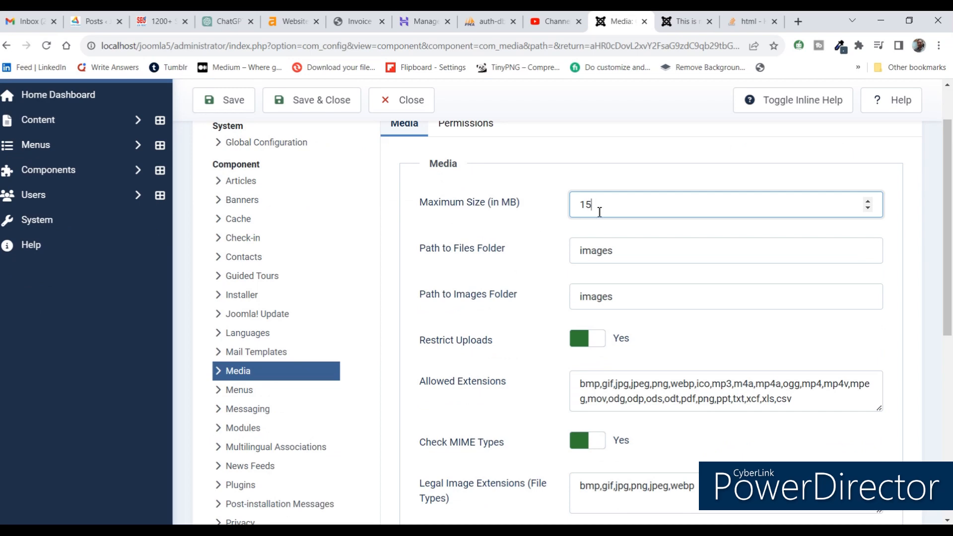
Examine the maximum upload size and the path settings for the files and images folders
scroll(326, 251, "up", 1)
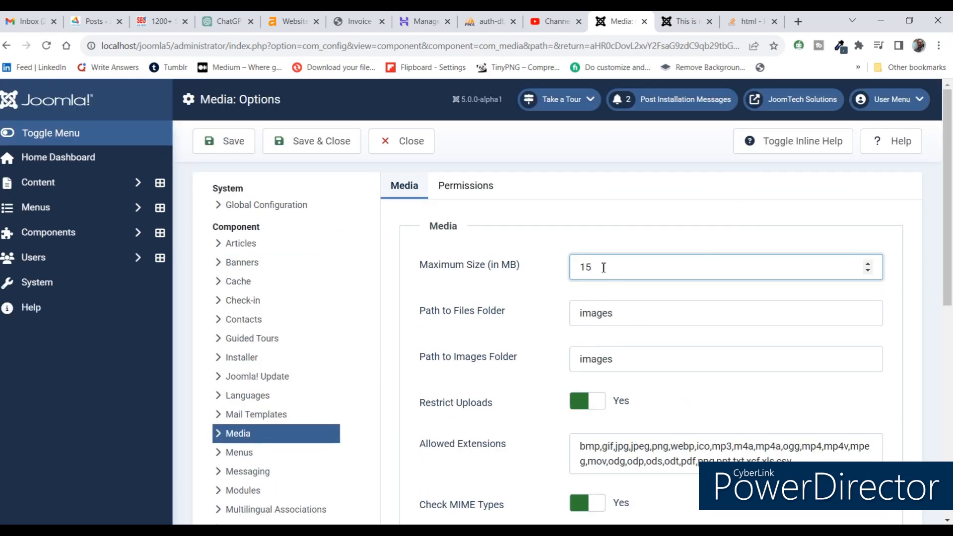
left_click_drag(418, 267, 551, 272)
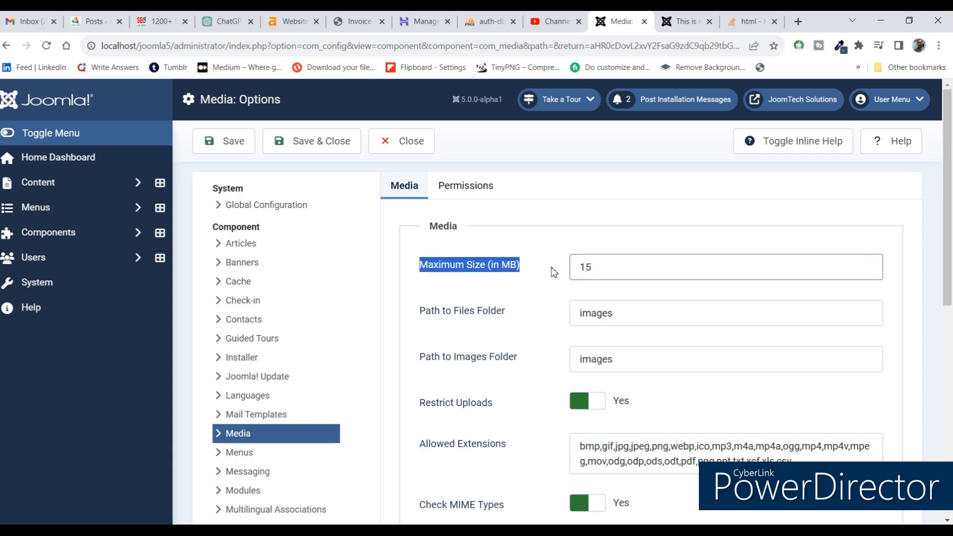
left_click(600, 268)
left_click_drag(598, 268, 576, 268)
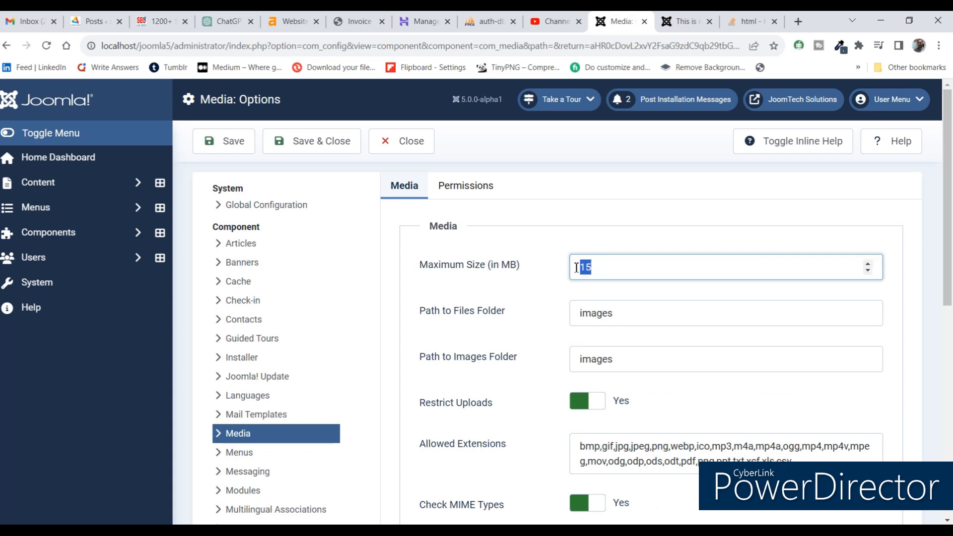
scroll(540, 275, "down", 1)
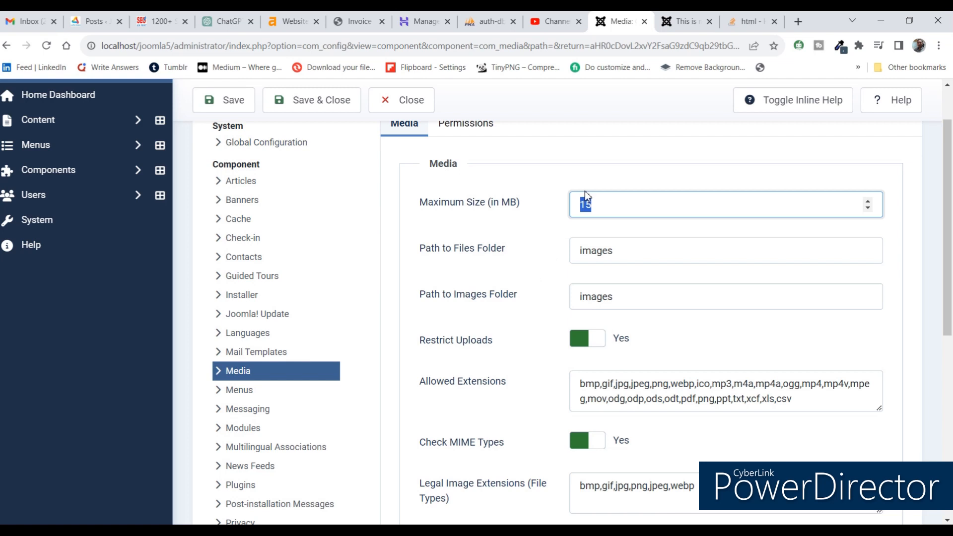
left_click_drag(422, 255, 514, 256)
left_click(629, 251)
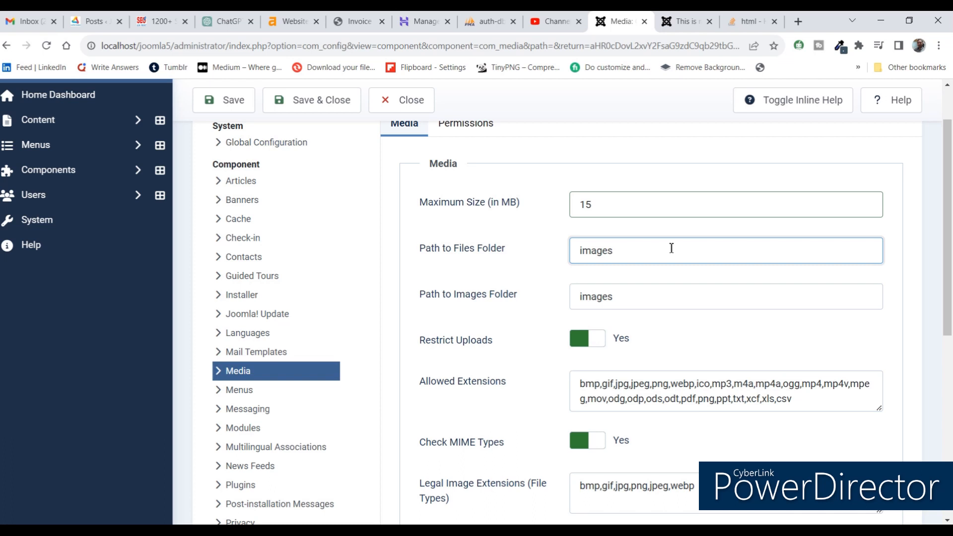
double_click(646, 297)
left_click_drag(439, 248, 545, 260)
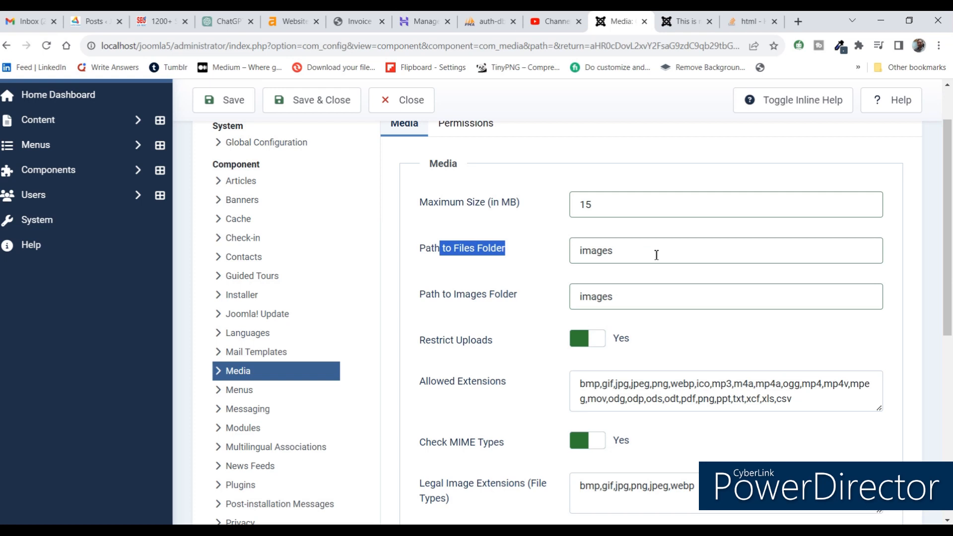
left_click(471, 296)
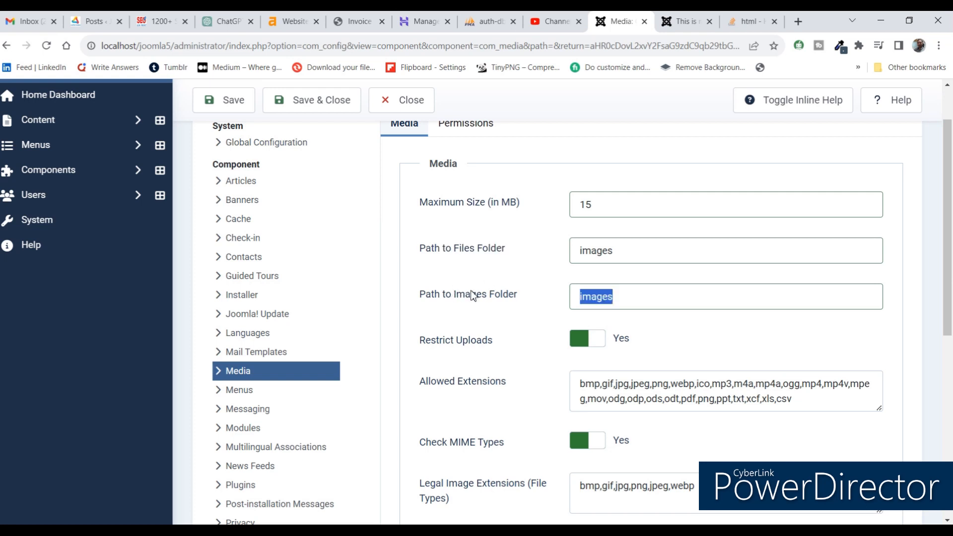
double_click(637, 294)
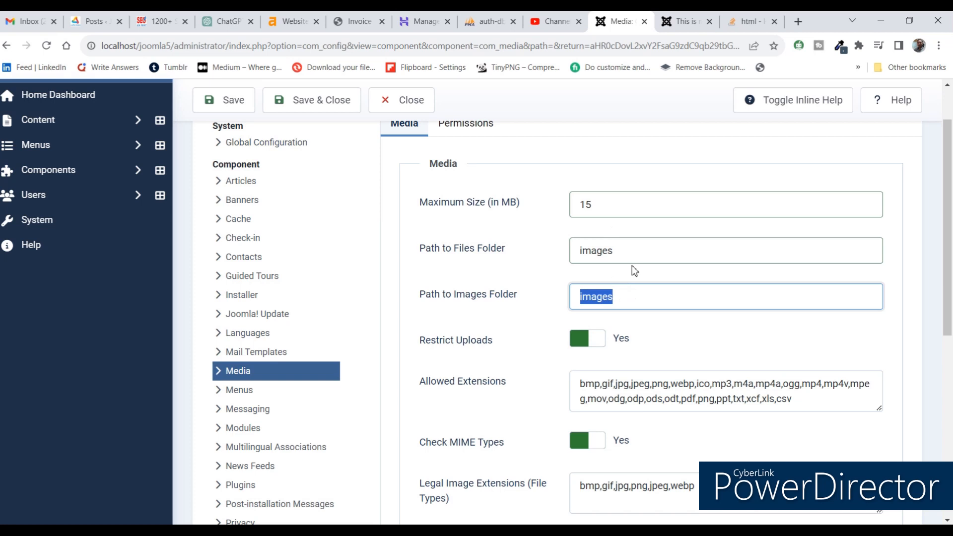
Turn Restrict Uploads off and back on to compare which upload settings it controls
scroll(626, 303, "down", 1)
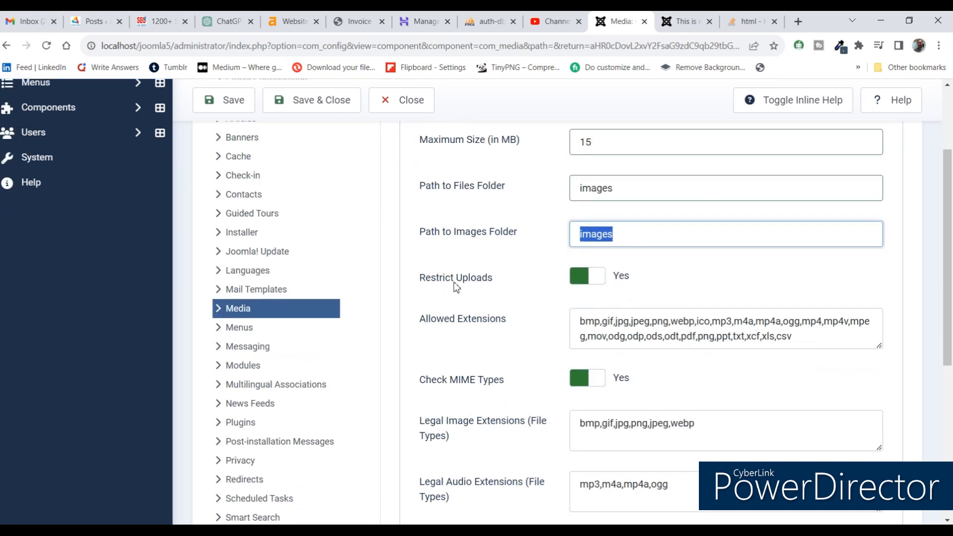
left_click(582, 288)
left_click(586, 289)
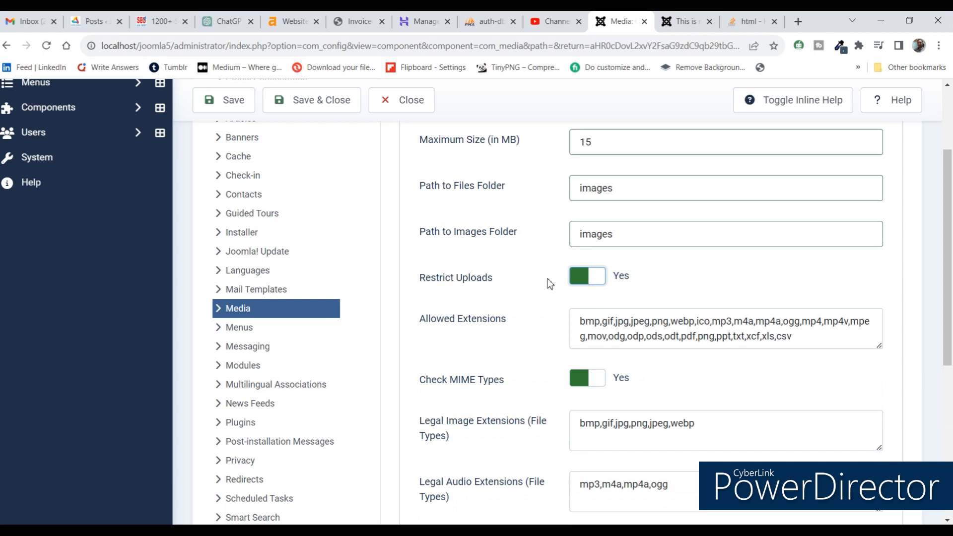
left_click(580, 284)
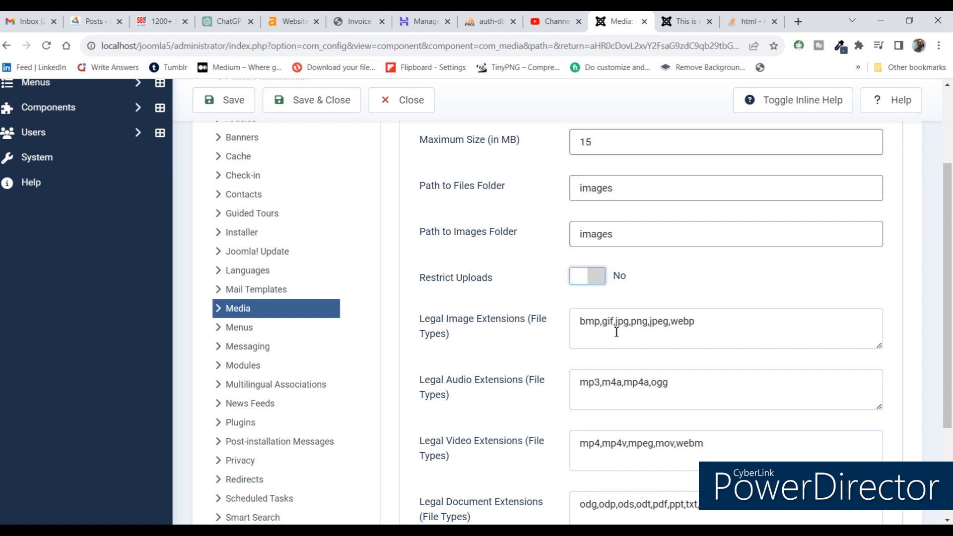
left_click(588, 285)
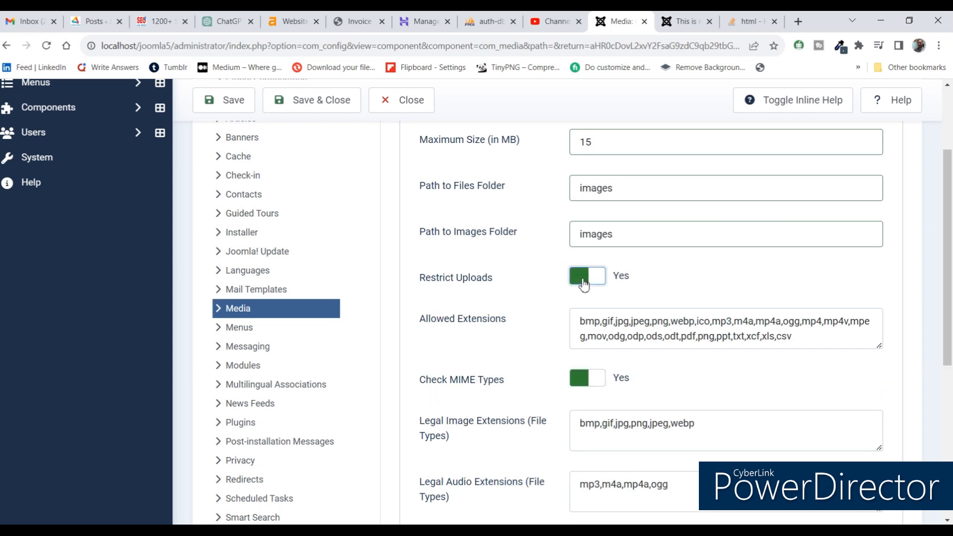
Examine the list of allowed file extensions for uploads
left_click_drag(426, 324, 517, 330)
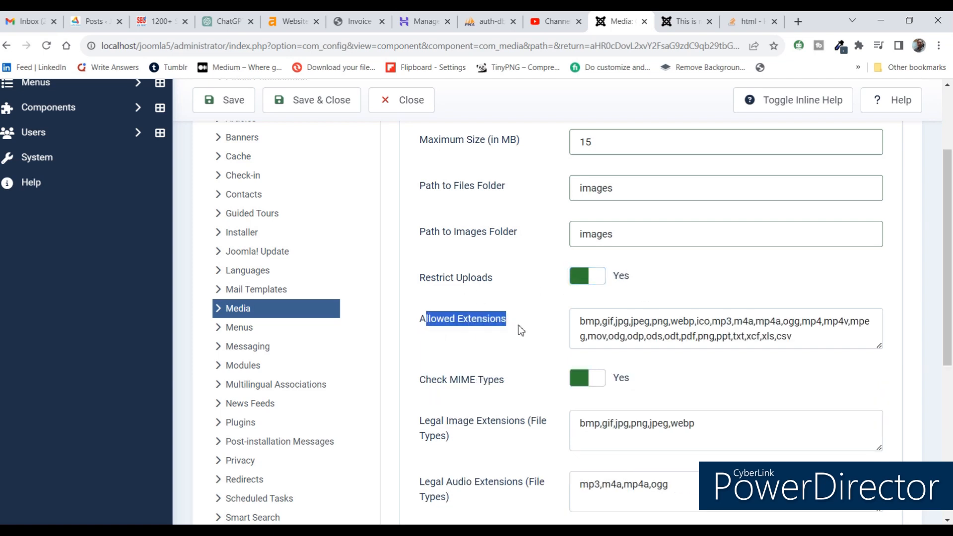
triple_click(830, 346)
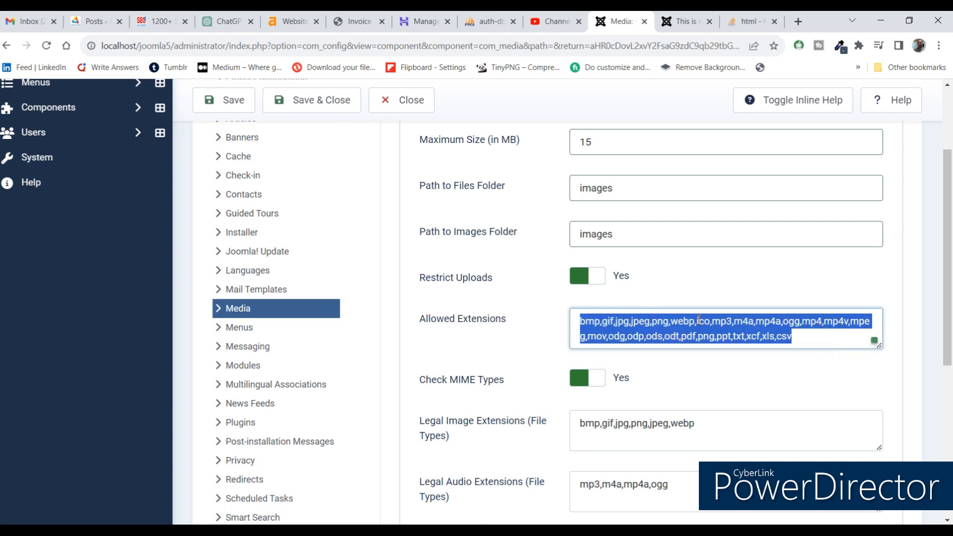
left_click(510, 334)
left_click_drag(582, 325, 602, 324)
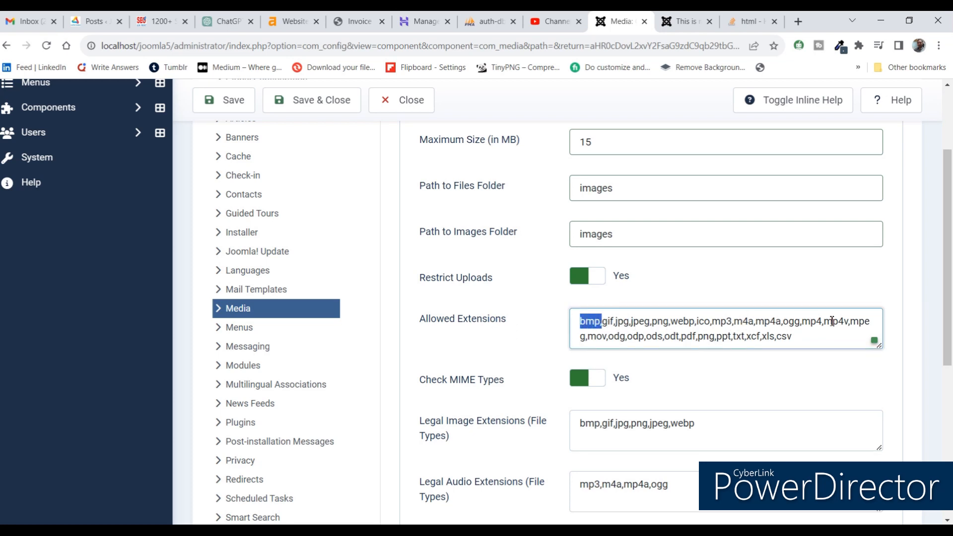
left_click_drag(802, 337, 574, 326)
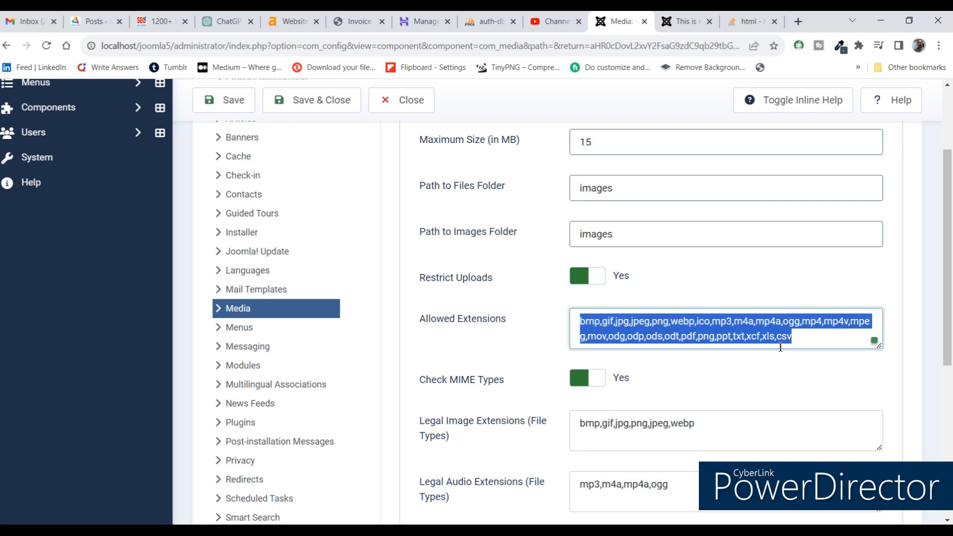
triple_click(451, 327)
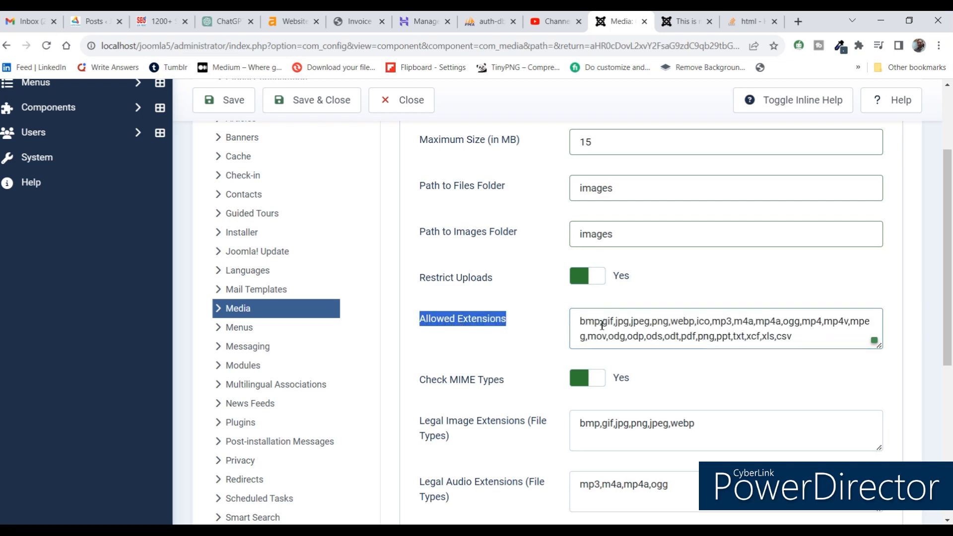
scroll(605, 325, "down", 1)
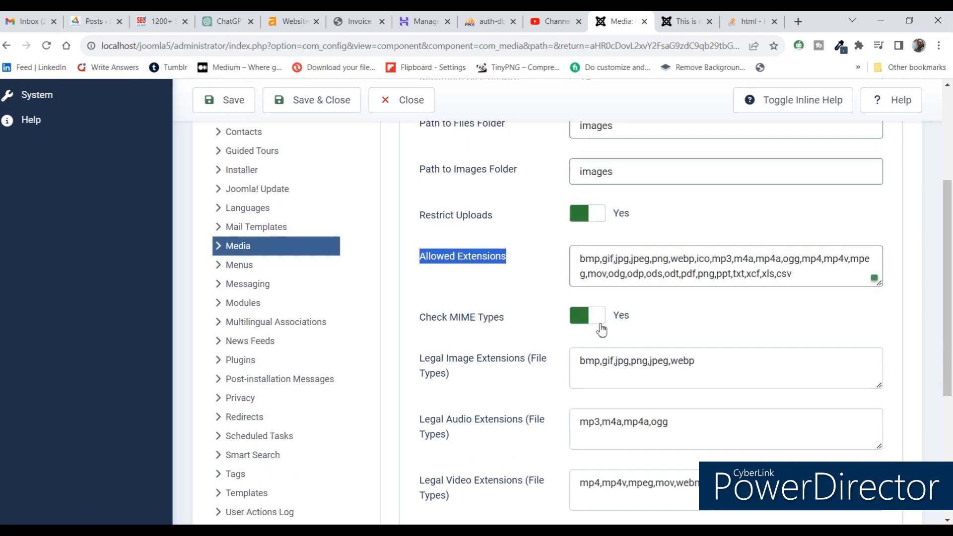
Turn off Restrict Uploads, review the legal image, audio, video and document extensions, and turn the restriction back on
left_click(594, 220)
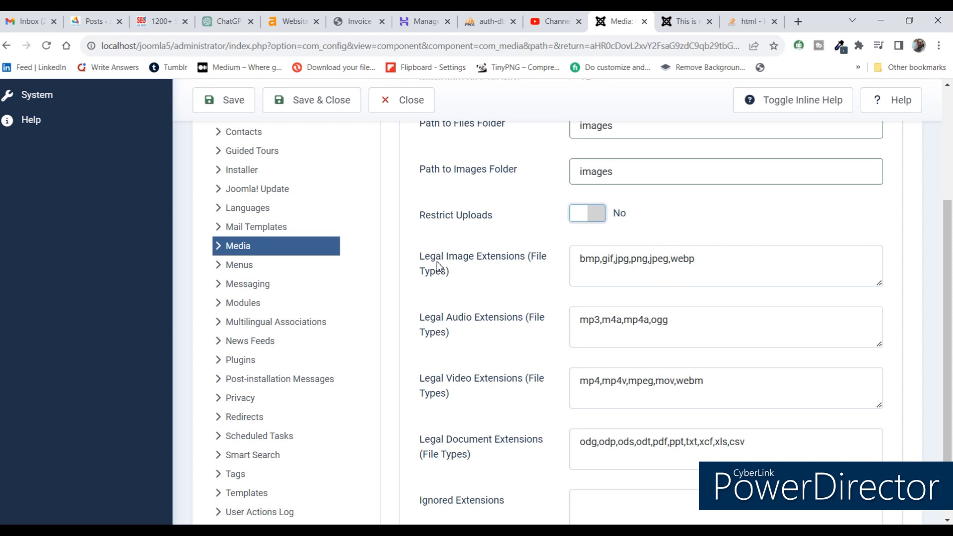
triple_click(628, 263)
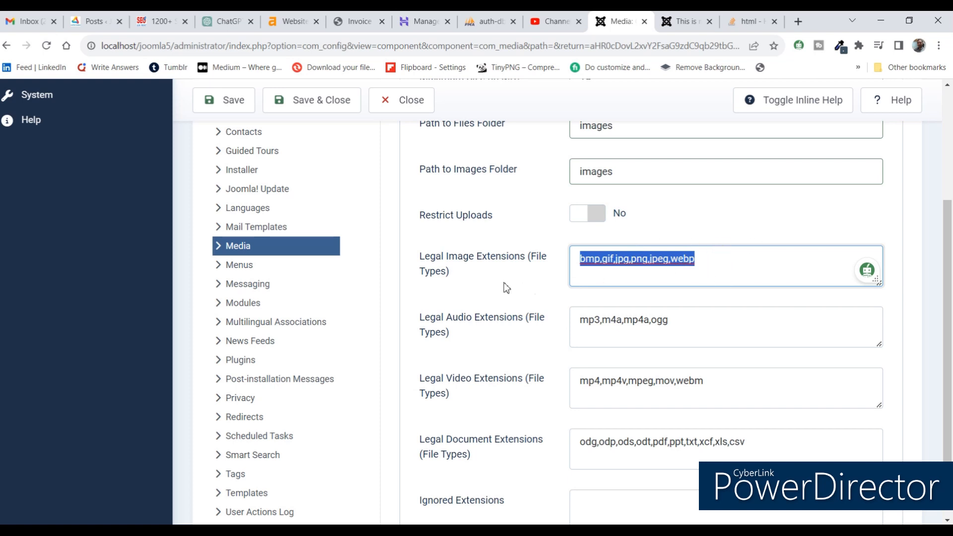
left_click(696, 268)
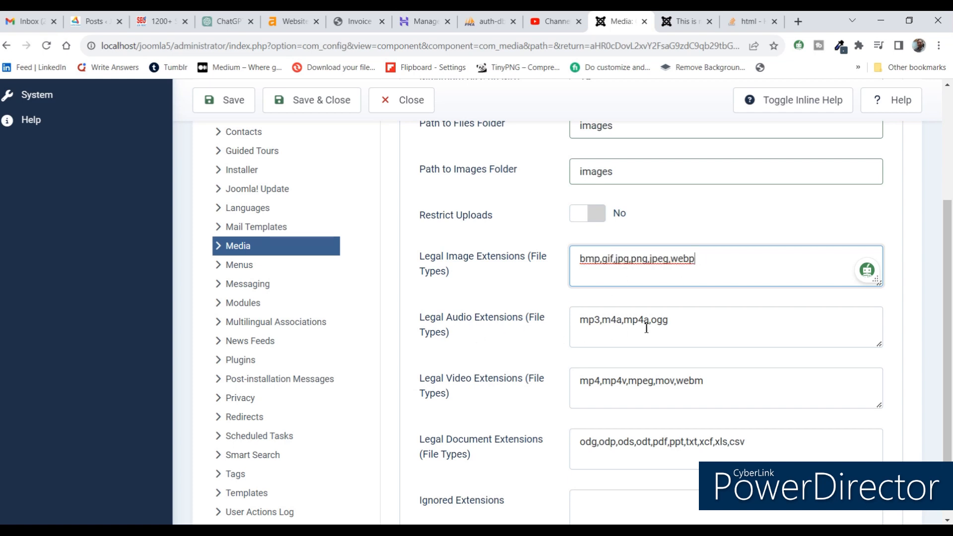
left_click(635, 375)
scroll(629, 406, "down", 2)
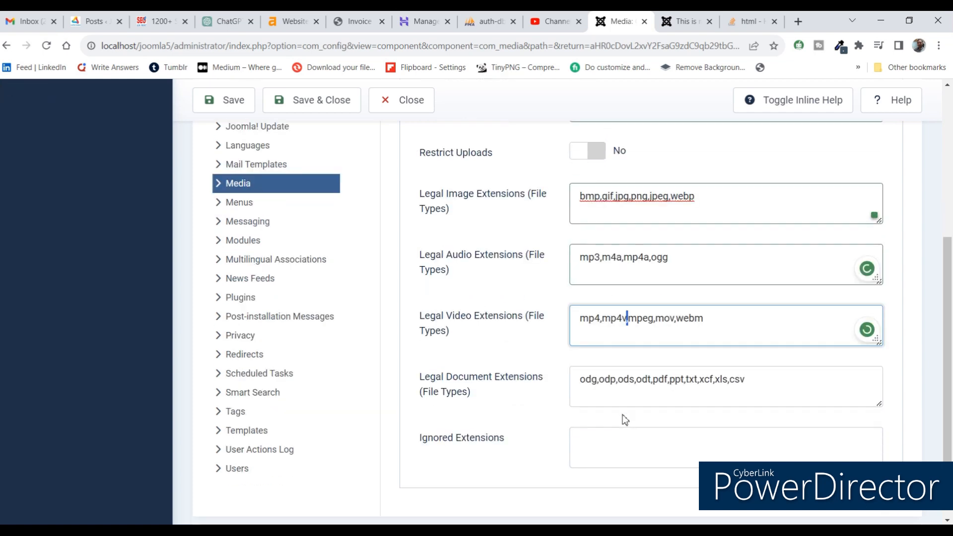
scroll(629, 406, "up", 5)
scroll(635, 380, "down", 3)
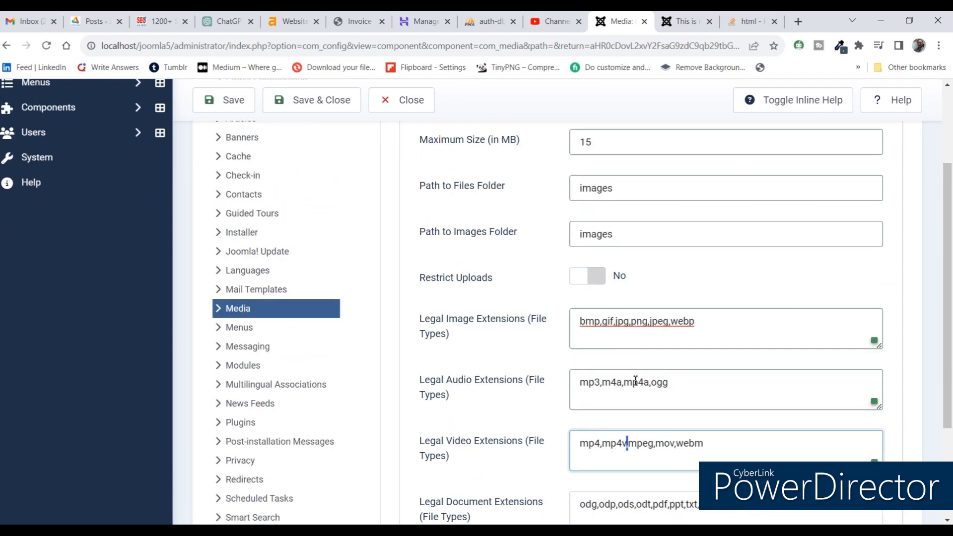
scroll(636, 380, "down", 2)
scroll(715, 307, "up", 2)
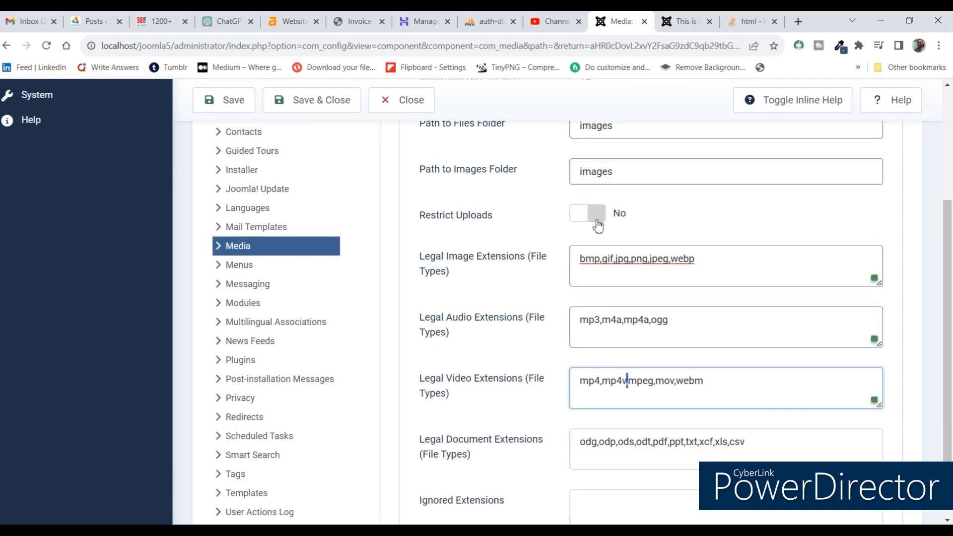
left_click(596, 223)
Examine the Ignored Extensions setting and enlarge the Legal MIME Types box to read its full list
scroll(666, 228, "down", 2)
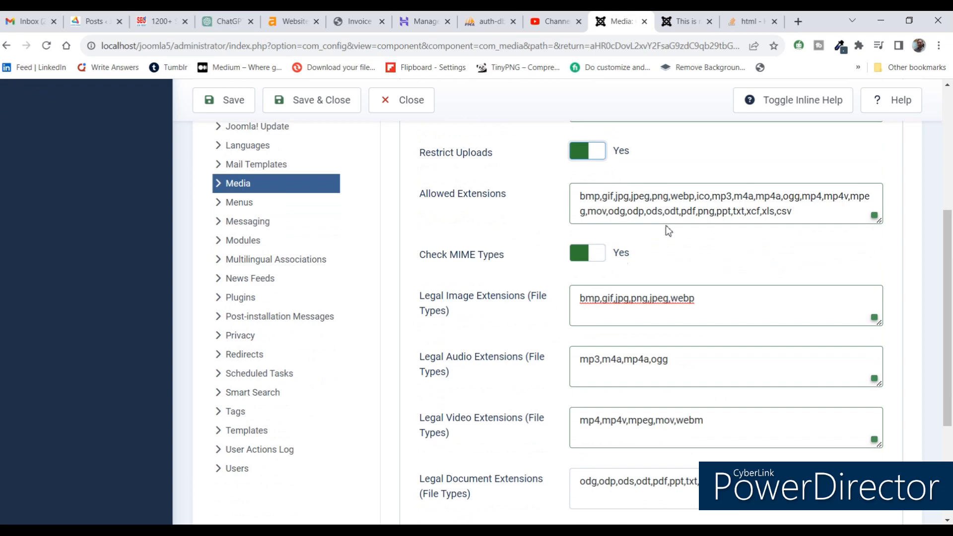
scroll(632, 279, "down", 5)
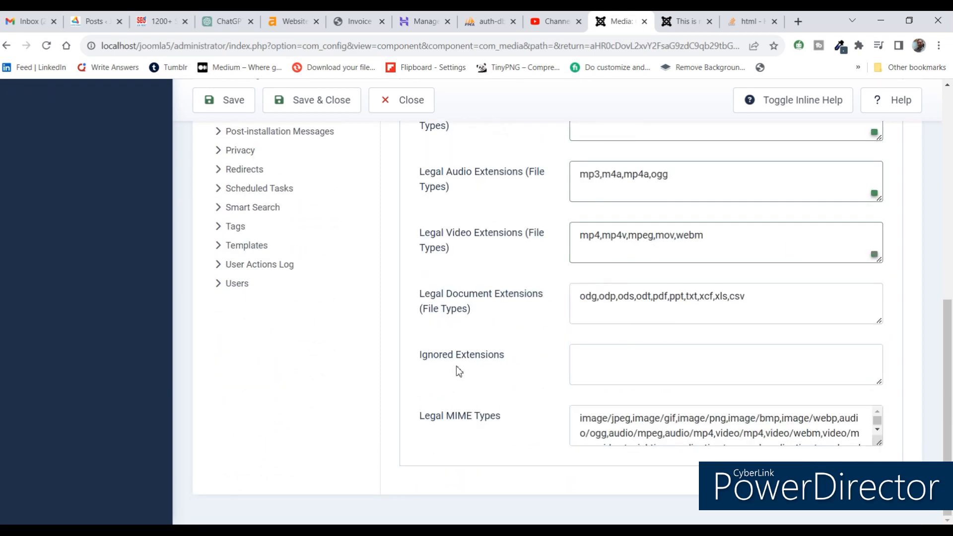
left_click_drag(421, 356, 517, 356)
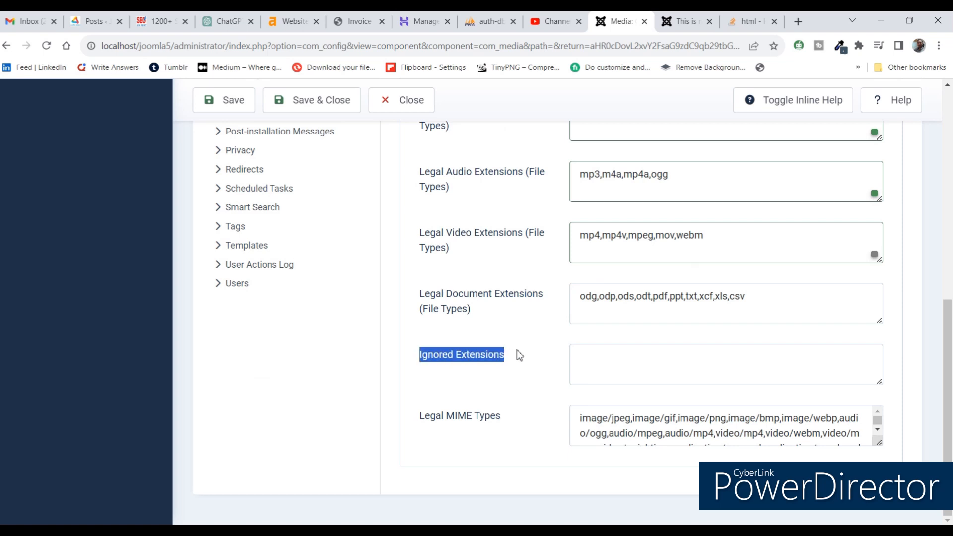
left_click(630, 369)
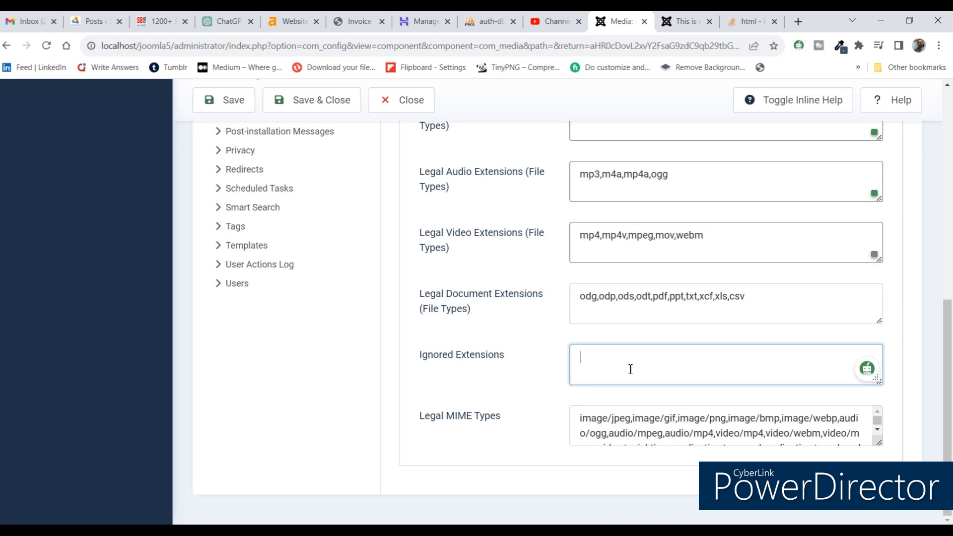
double_click(644, 422)
scroll(645, 425, "down", 2)
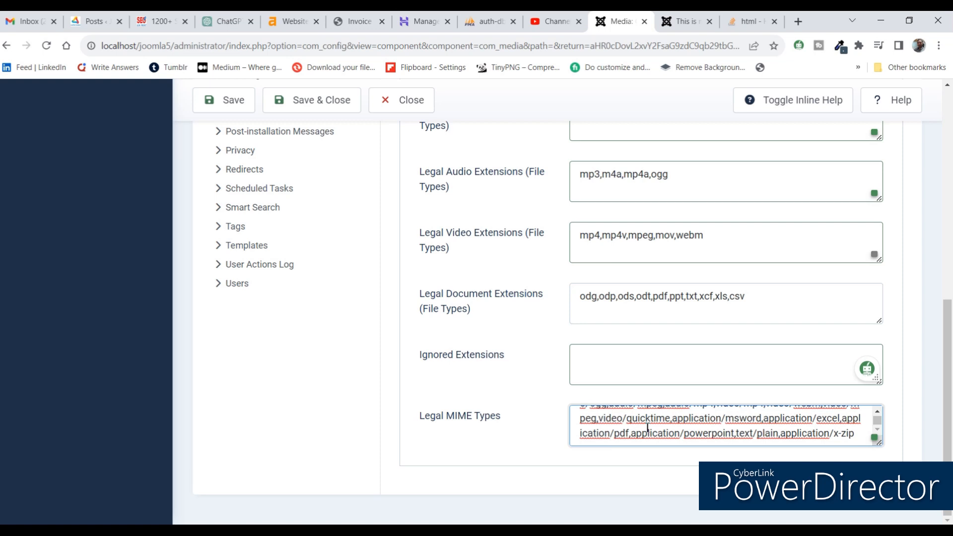
scroll(660, 435, "up", 2)
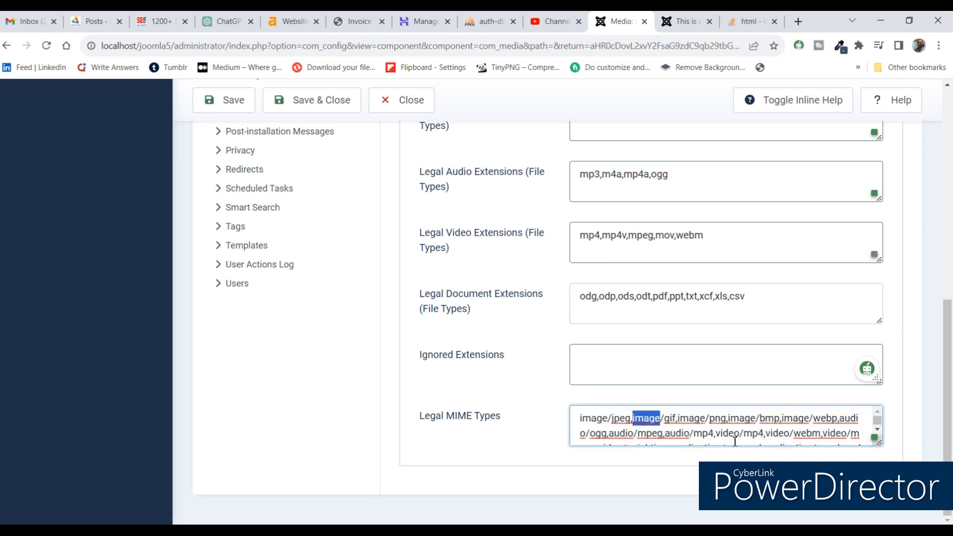
left_click_drag(877, 443, 877, 504)
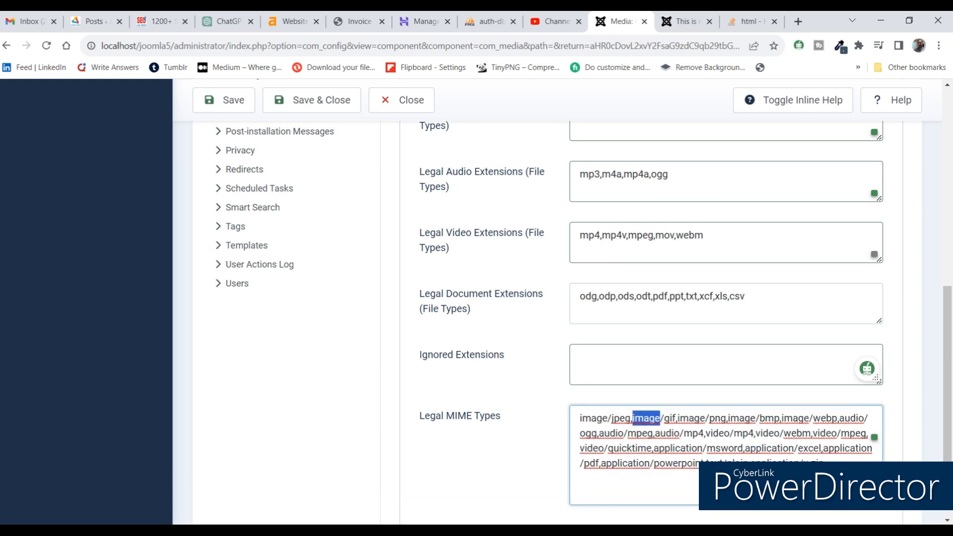
Close the media options without saving and return to the media manager
scroll(646, 453, "up", 4)
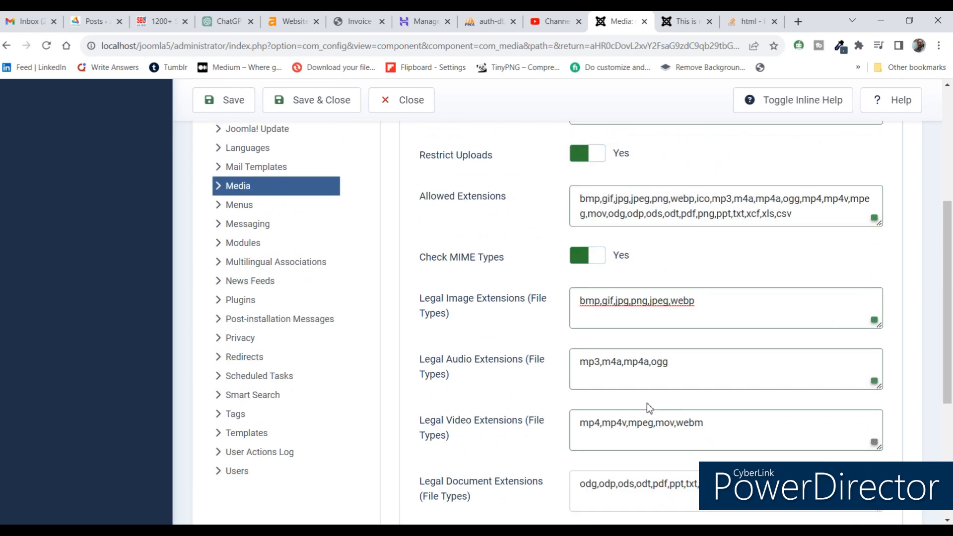
scroll(647, 404, "up", 1)
scroll(670, 377, "up", 5)
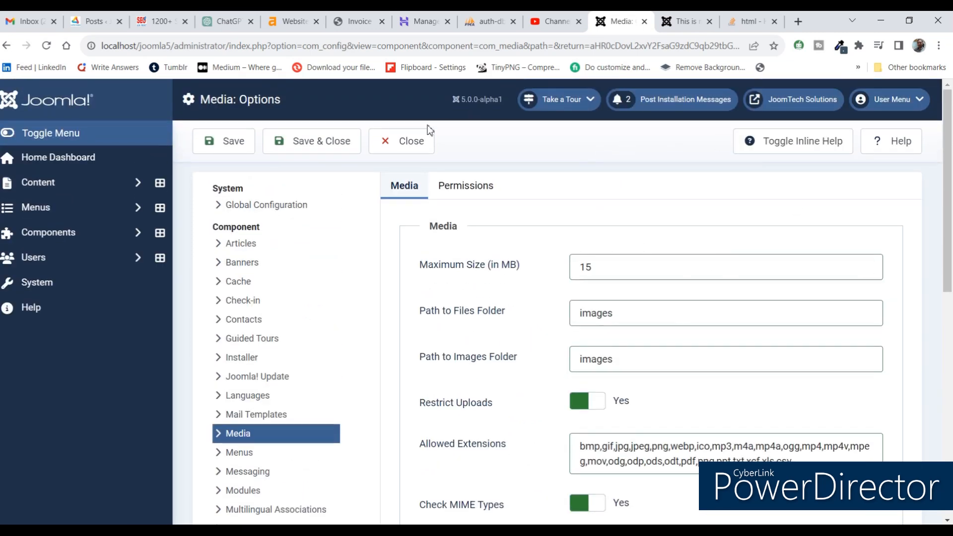
left_click(392, 145)
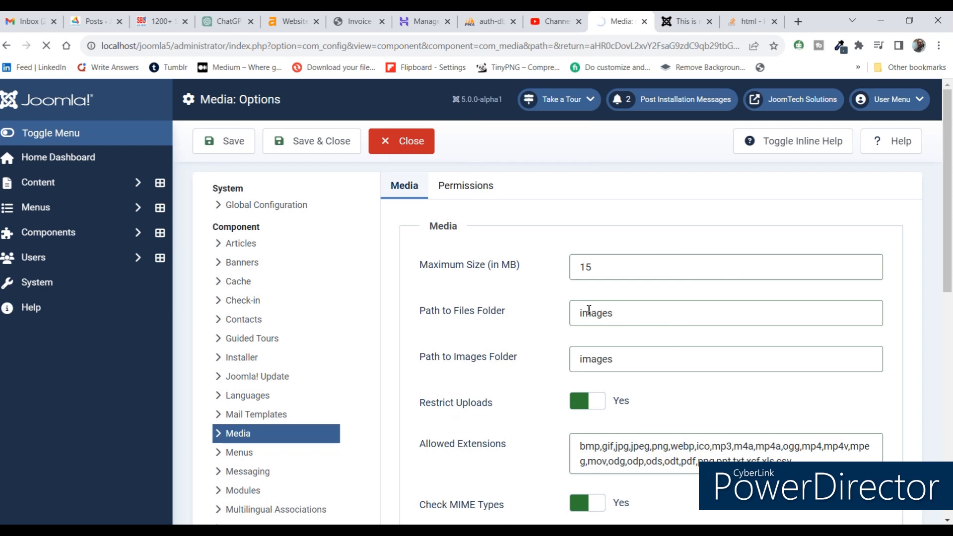
left_click(463, 194)
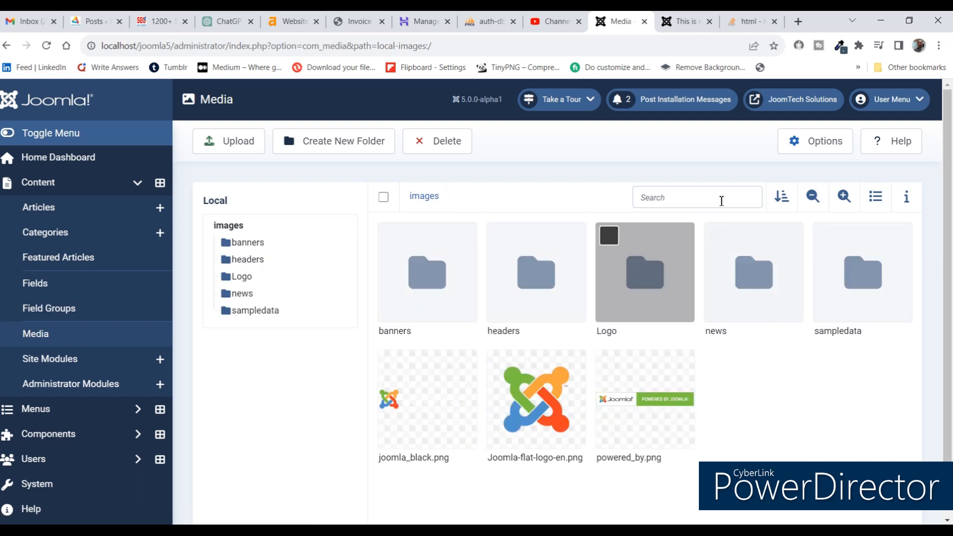
Open the media manager's options and examine the permissions set for the Public group
left_click(822, 151)
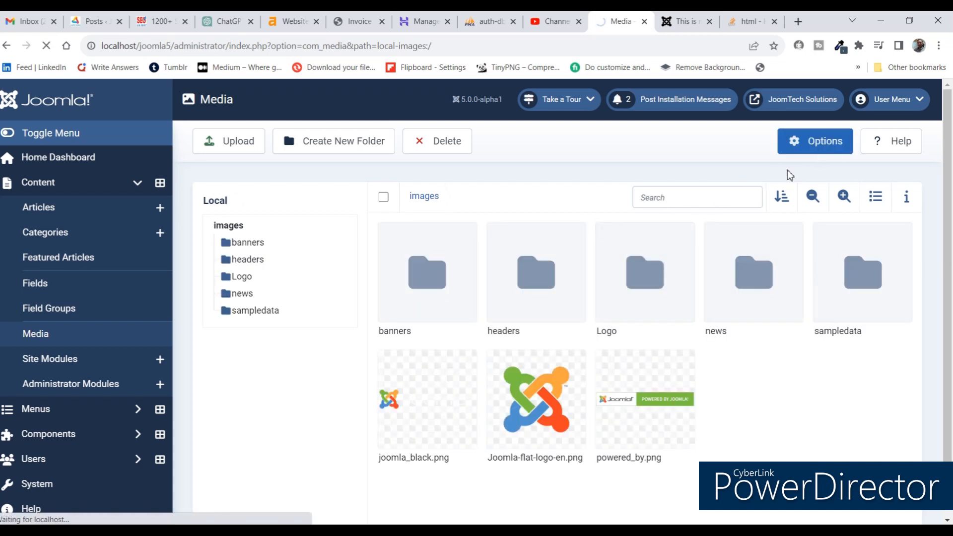
left_click(825, 150)
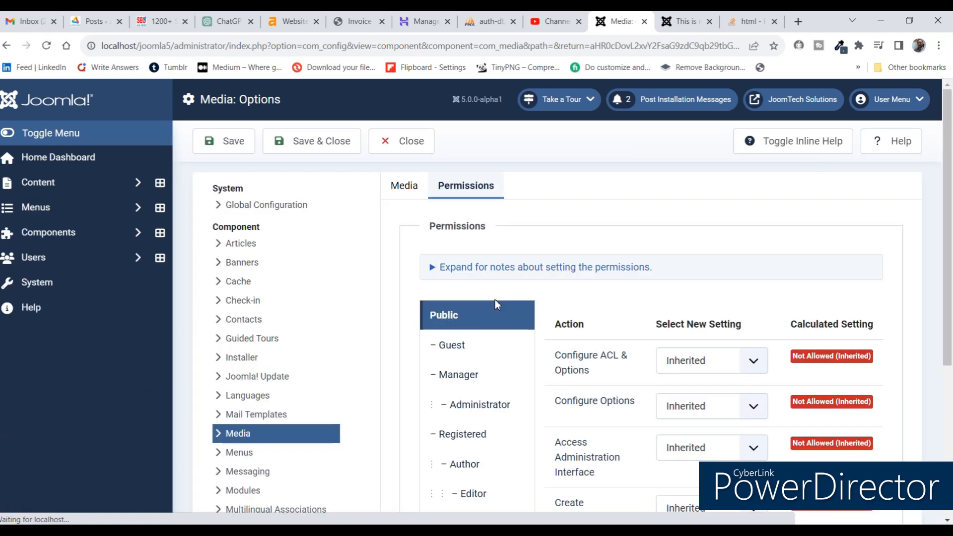
scroll(574, 326, "down", 1)
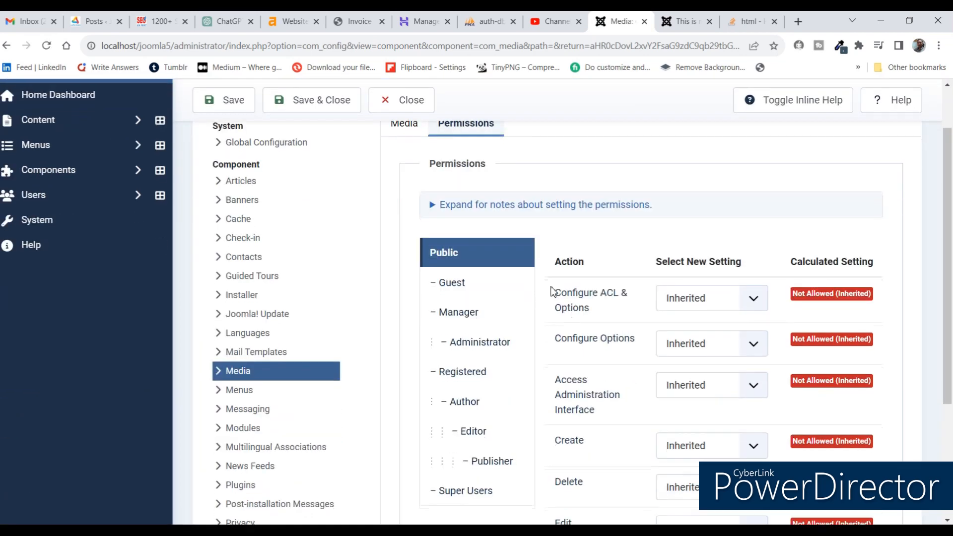
scroll(698, 283, "down", 3)
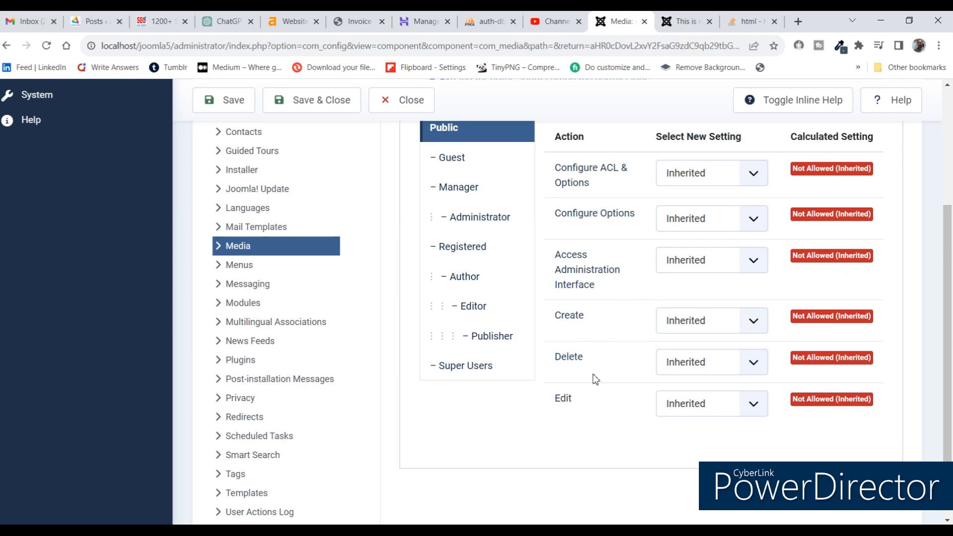
scroll(672, 300, "up", 3)
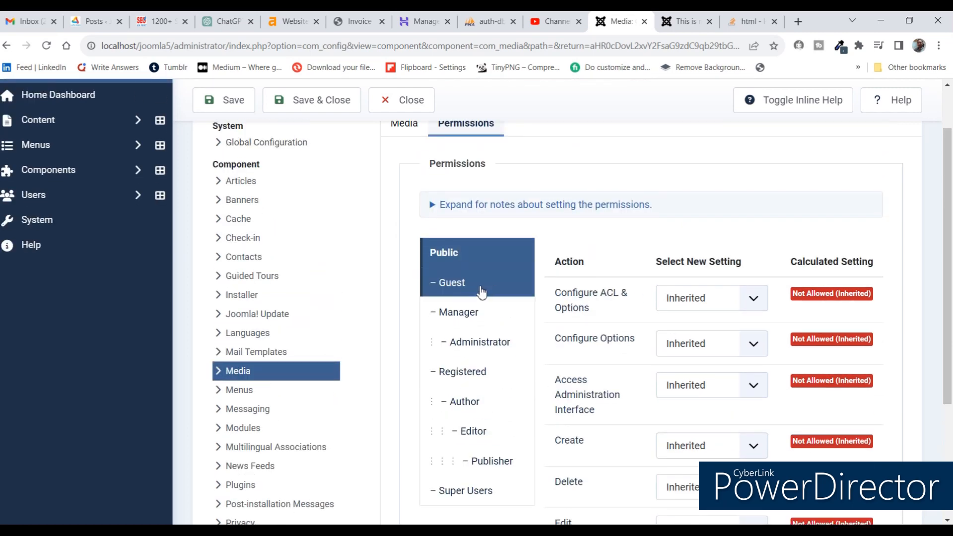
Review the media permissions of the Guest group and the Manager group
left_click(467, 282)
scroll(747, 350, "down", 3)
scroll(747, 353, "down", 2)
scroll(779, 343, "up", 3)
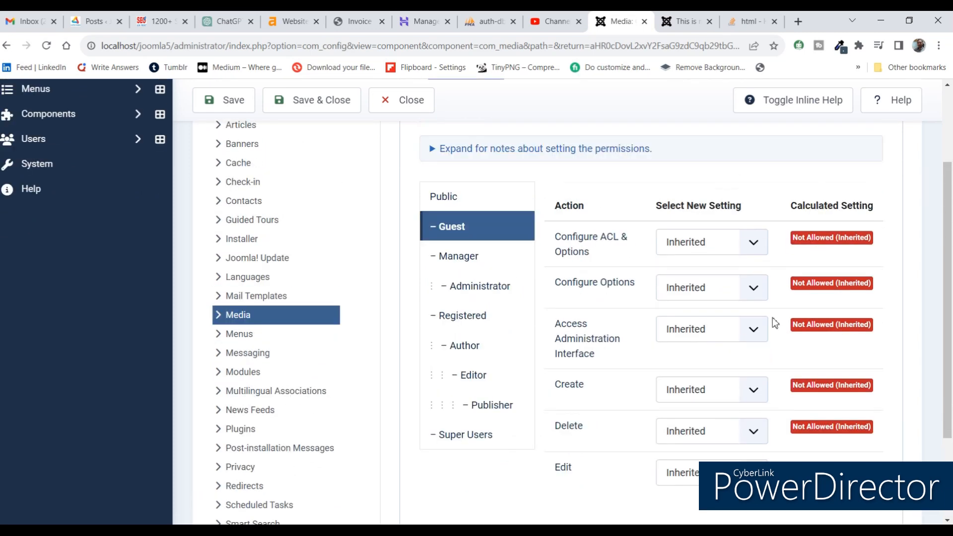
left_click(462, 262)
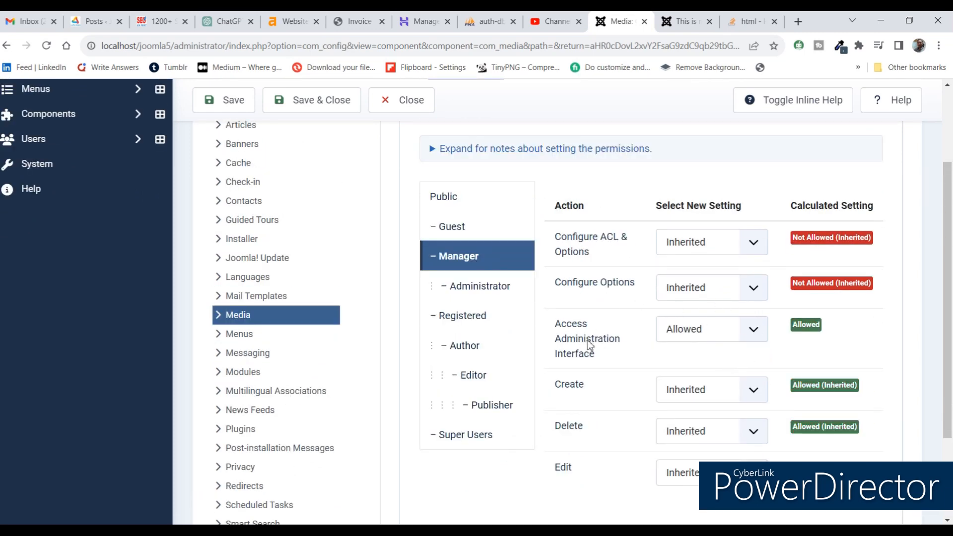
scroll(709, 348, "down", 1)
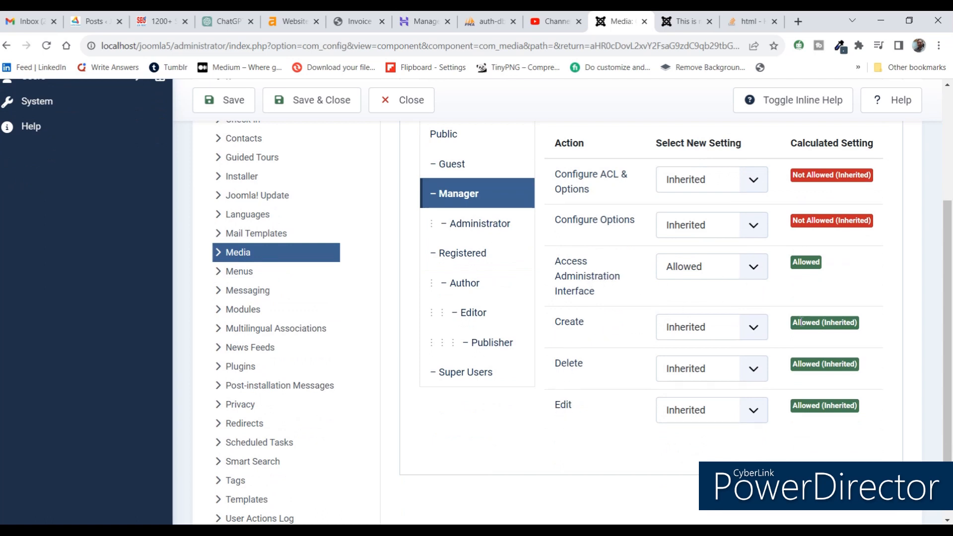
Review the media permissions of the Administrator, Super Users, Publisher and Editor groups
left_click(489, 226)
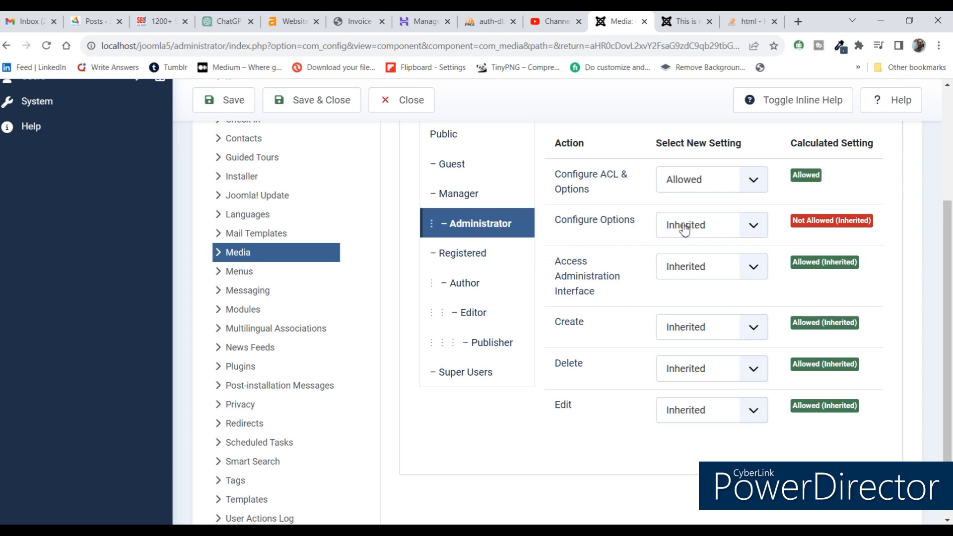
left_click(486, 375)
left_click(485, 345)
left_click(474, 314)
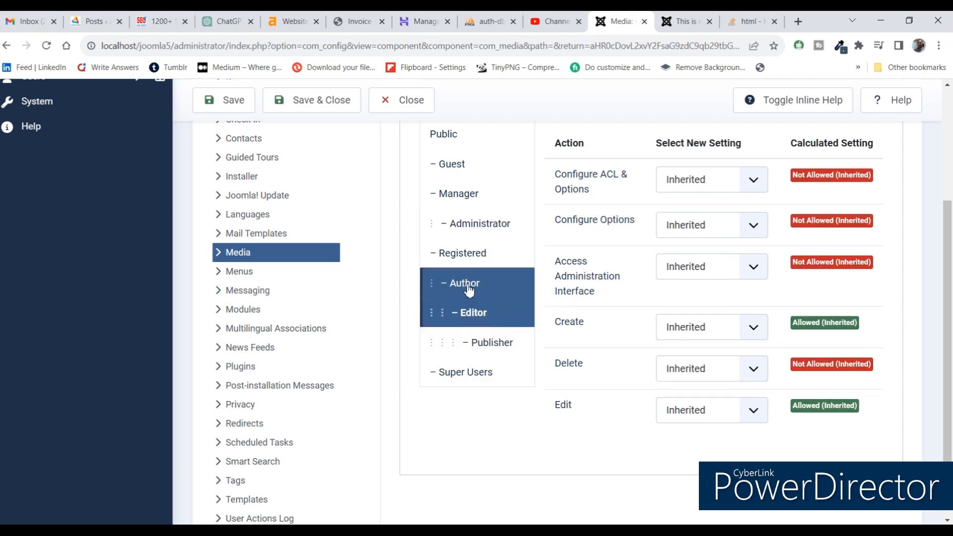
Examine every media permission action for the Registered group, from Configure ACL & Options to Edit
left_click(466, 255)
scroll(571, 307, "up", 3)
scroll(574, 313, "down", 2)
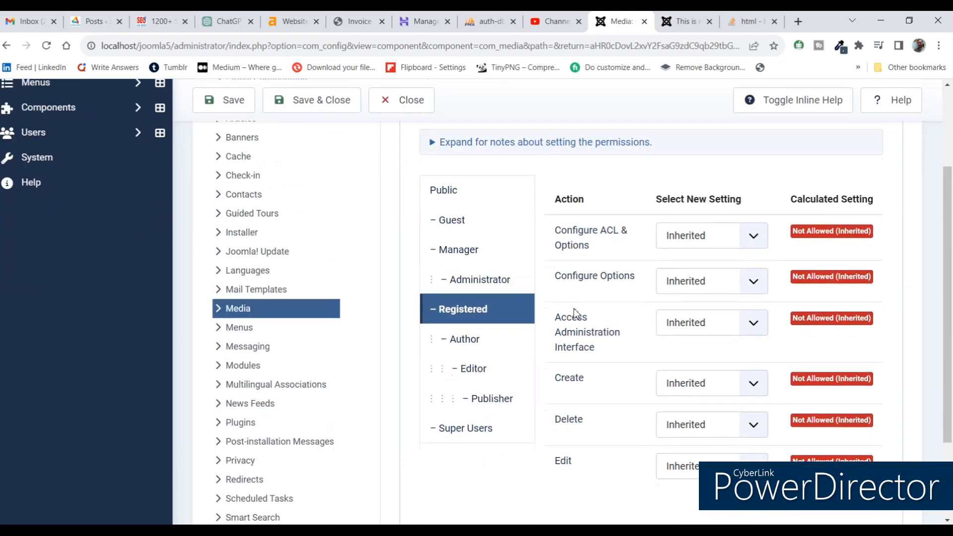
scroll(620, 332, "down", 2)
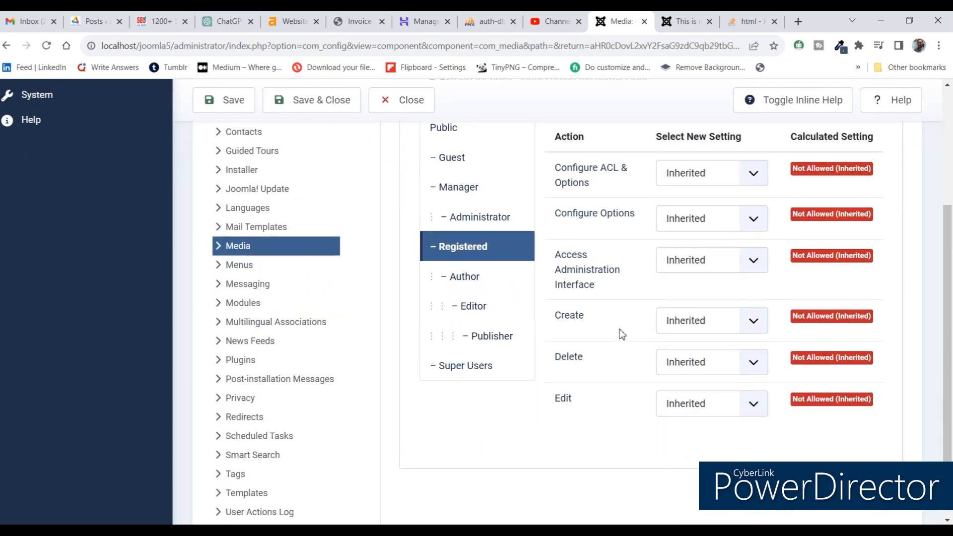
scroll(688, 342, "up", 5)
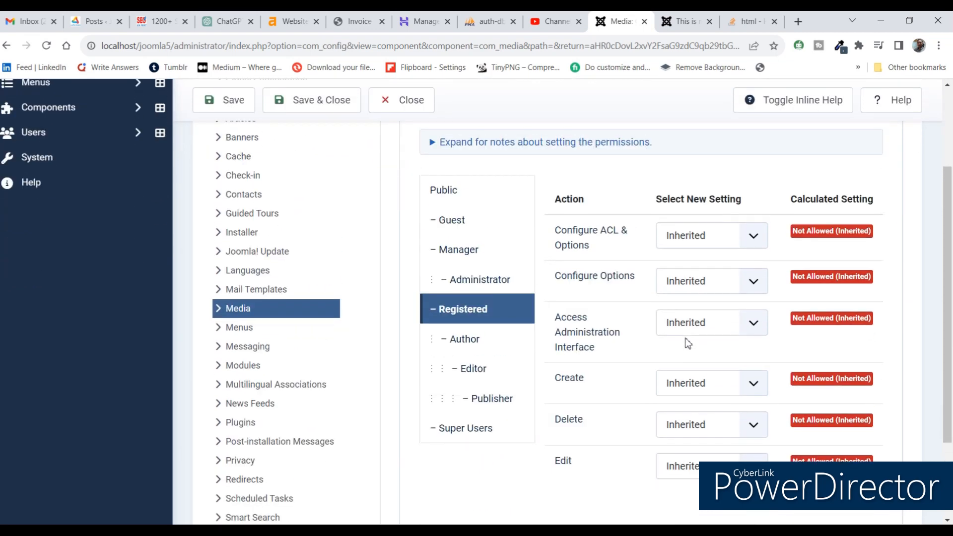
Look over the general Media settings once more and close the options without saving
left_click(396, 192)
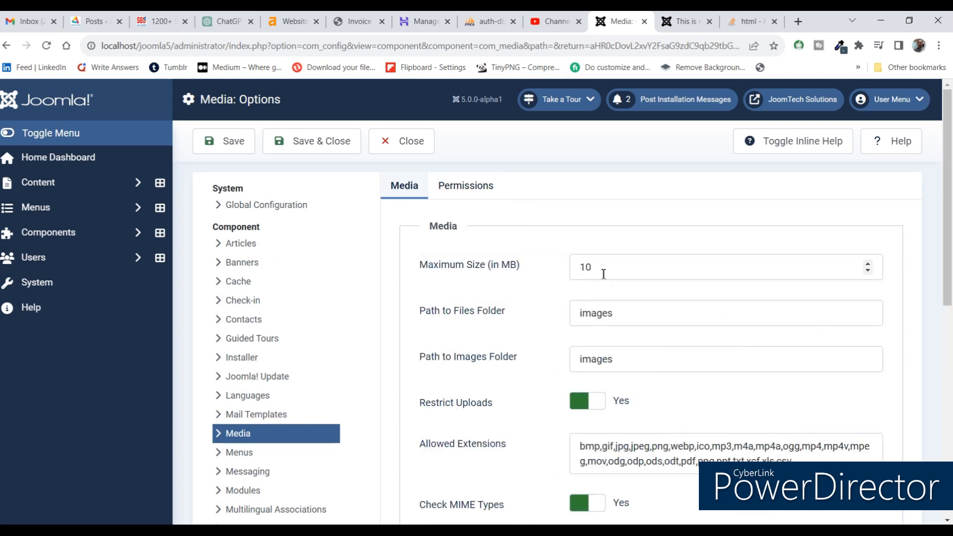
scroll(602, 270, "down", 8)
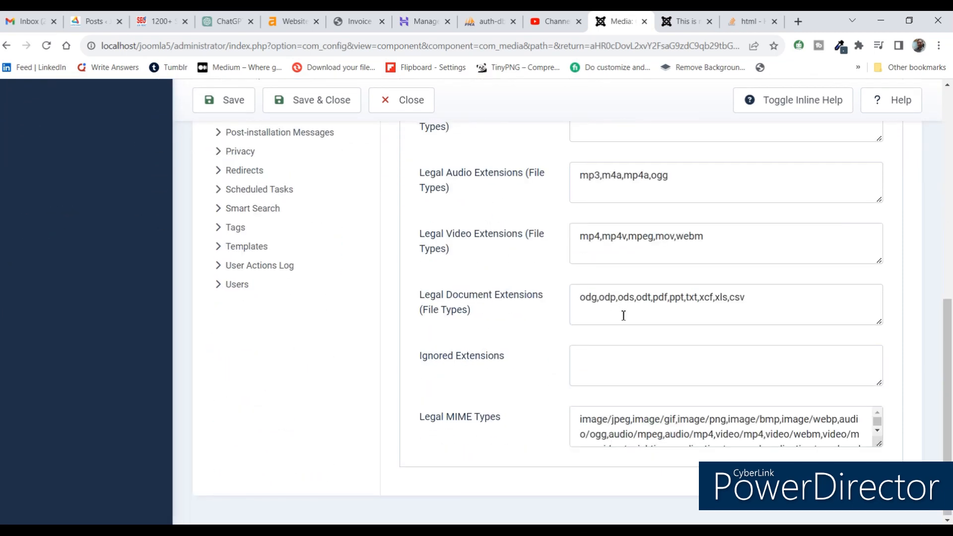
scroll(623, 307, "up", 8)
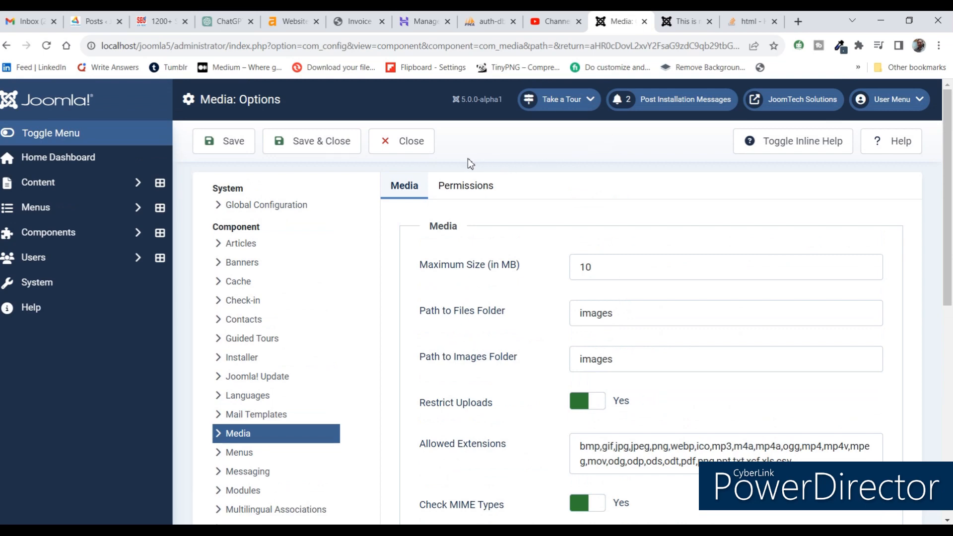
left_click(406, 147)
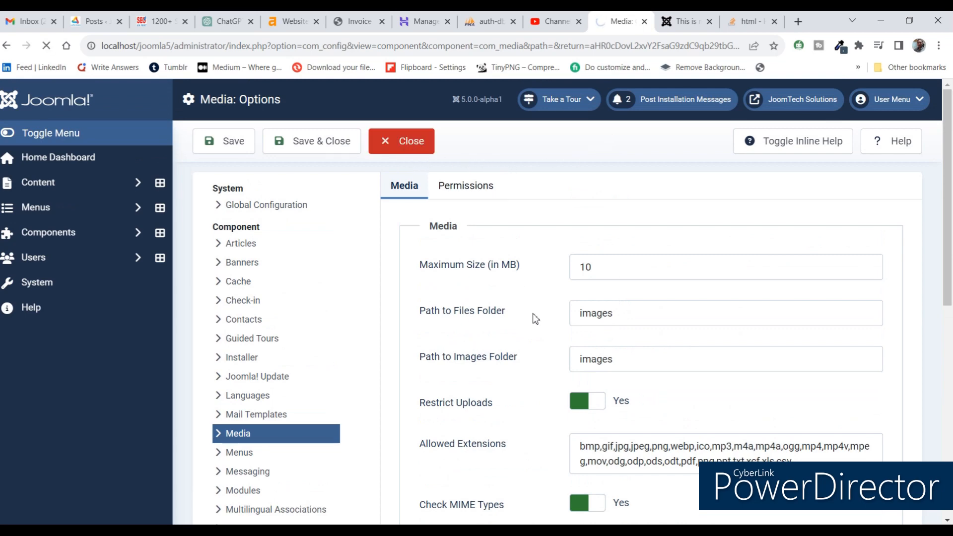